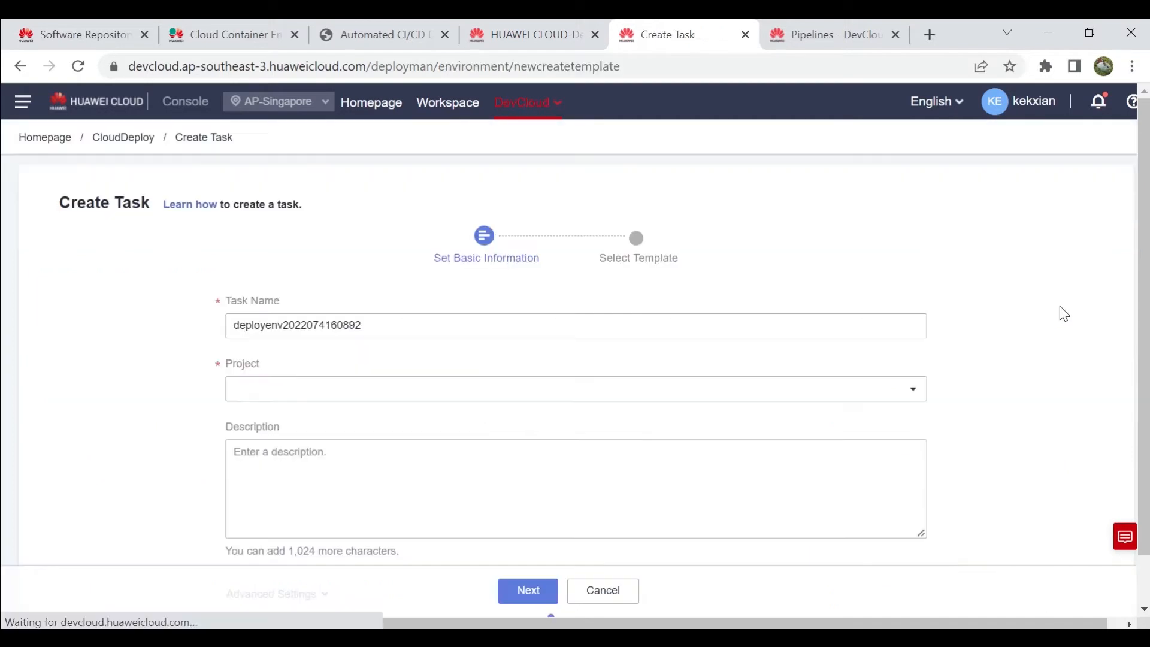
# Step: Name the deployment task deployment-to-prod-blue in DevOps_Demo_Project and create it from an empty template
pyautogui.moveTo(367, 325); pyautogui.dragTo(277, 325)
pyautogui.press('BackSpace')
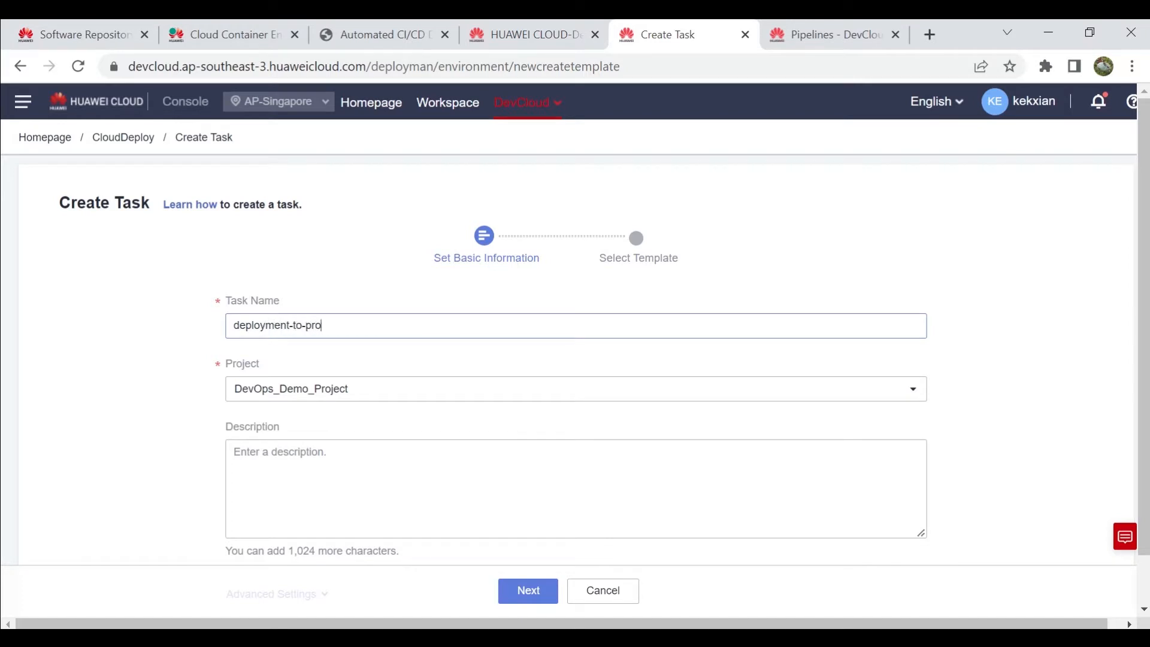
pyautogui.click(521, 580)
pyautogui.scroll(-3, 575, 465)
pyautogui.click(598, 376)
pyautogui.click(587, 589)
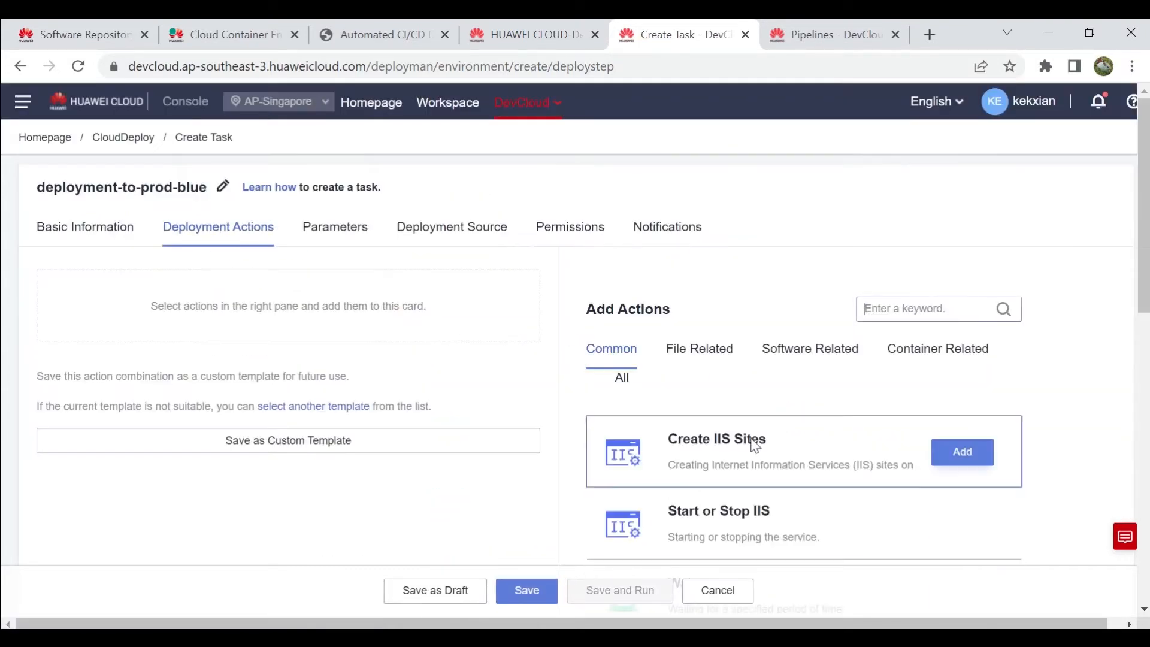
# Step: Add the container-related action Deploy an Application on Kubernetes Clusters to the deployment task
pyautogui.click(917, 359)
pyautogui.scroll(-3, 917, 365)
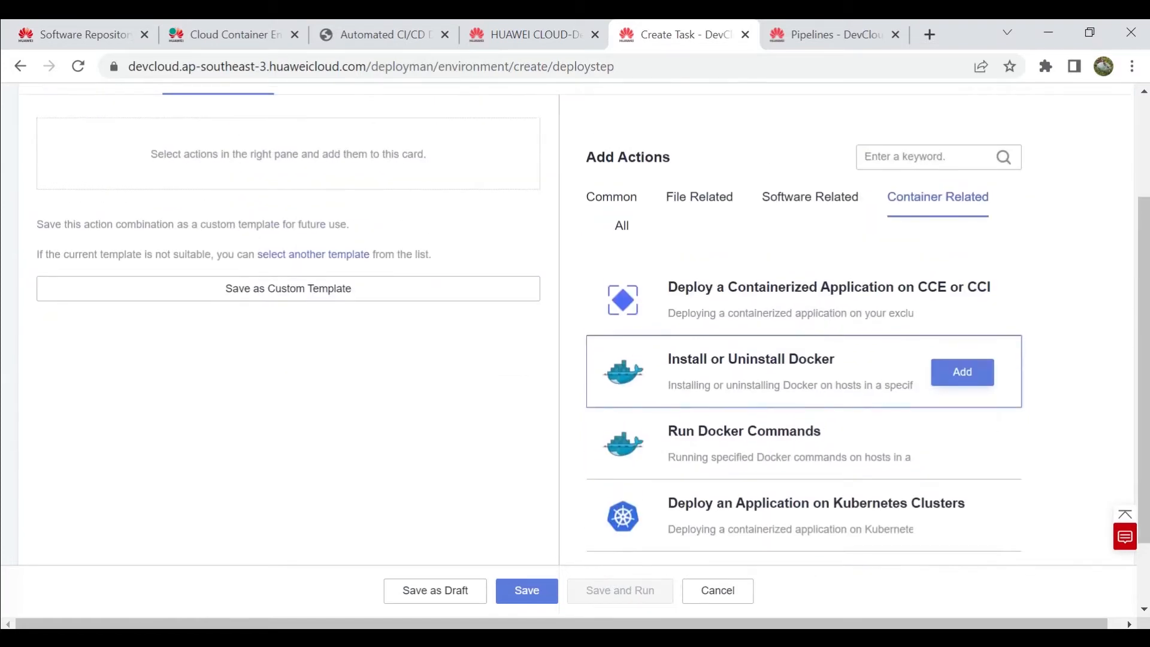
pyautogui.moveTo(905, 527)
pyautogui.click(961, 517)
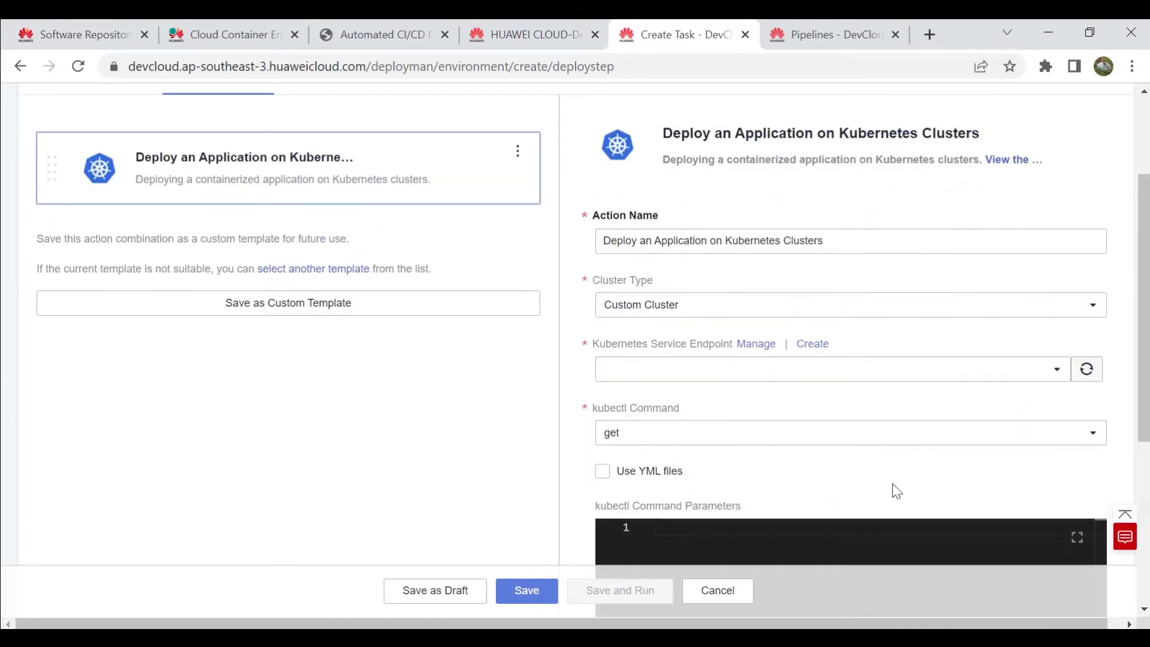
# Step: Set the action's Kubernetes service endpoint to k8s_prob and its kubectl command to apply
pyautogui.click(659, 371)
pyautogui.click(649, 417)
pyautogui.scroll(-2, 659, 343)
pyautogui.click(659, 343)
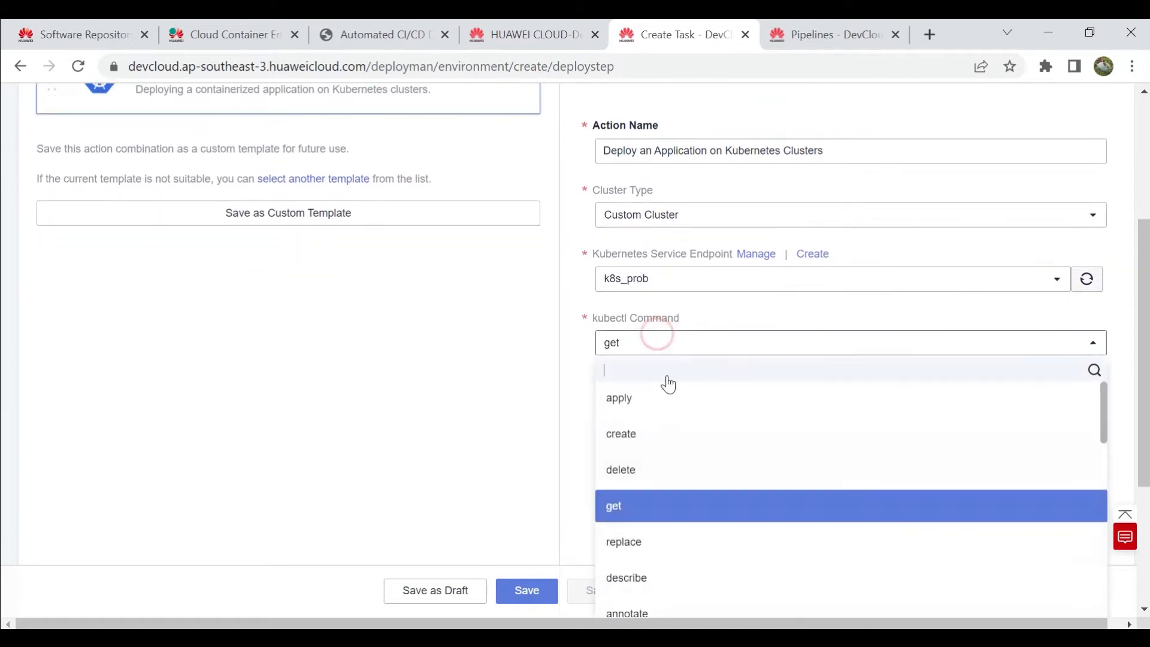
pyautogui.click(666, 400)
# Step: Enable YML files and choose prod-app-demo-rollupdate.yaml from the release repository folder DevCloud-Demo-CloudBuild/Fixed-Release-Version as the deployment file
pyautogui.scroll(-3, 610, 216)
pyautogui.click(603, 201)
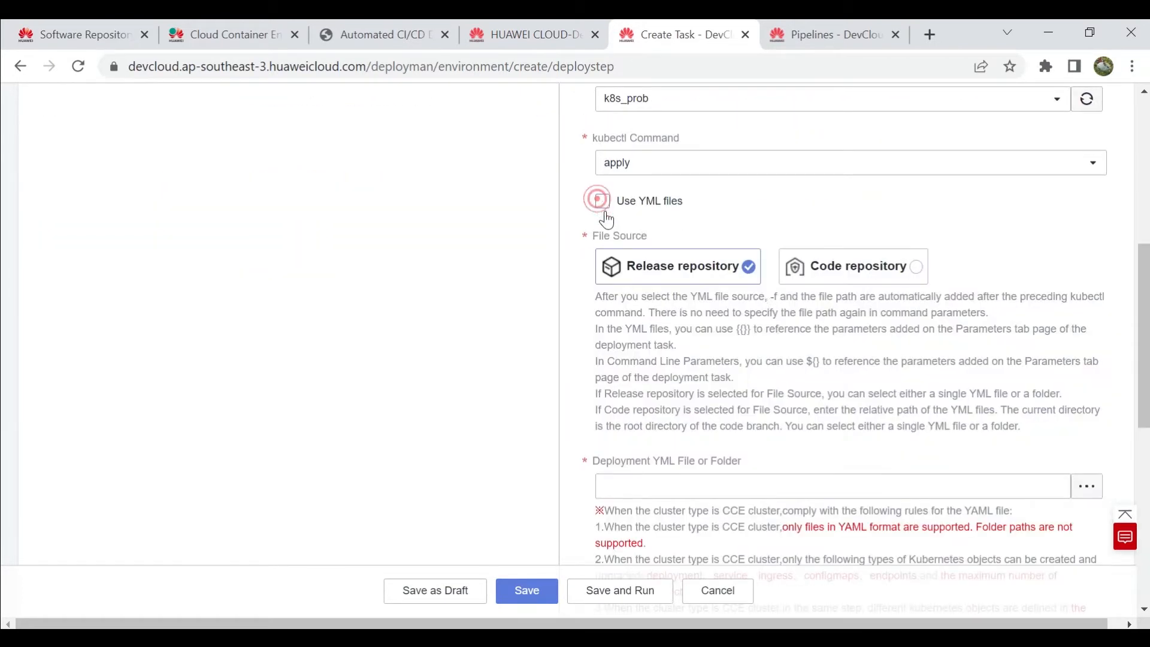
pyautogui.click(1087, 486)
pyautogui.click(398, 337)
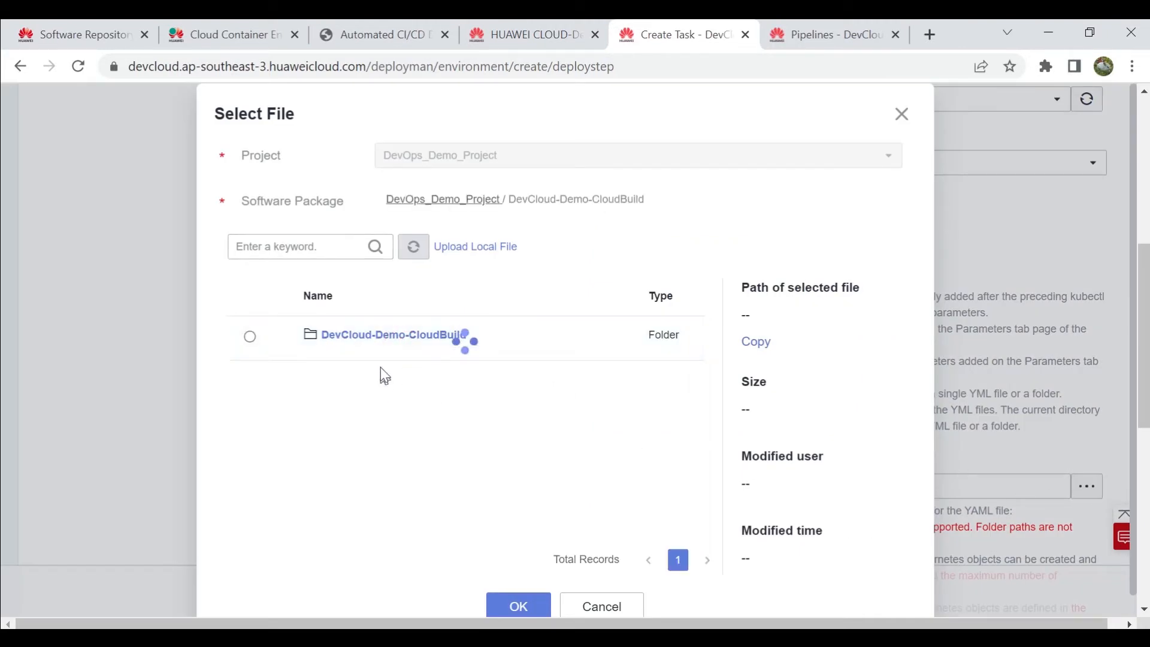
pyautogui.click(393, 338)
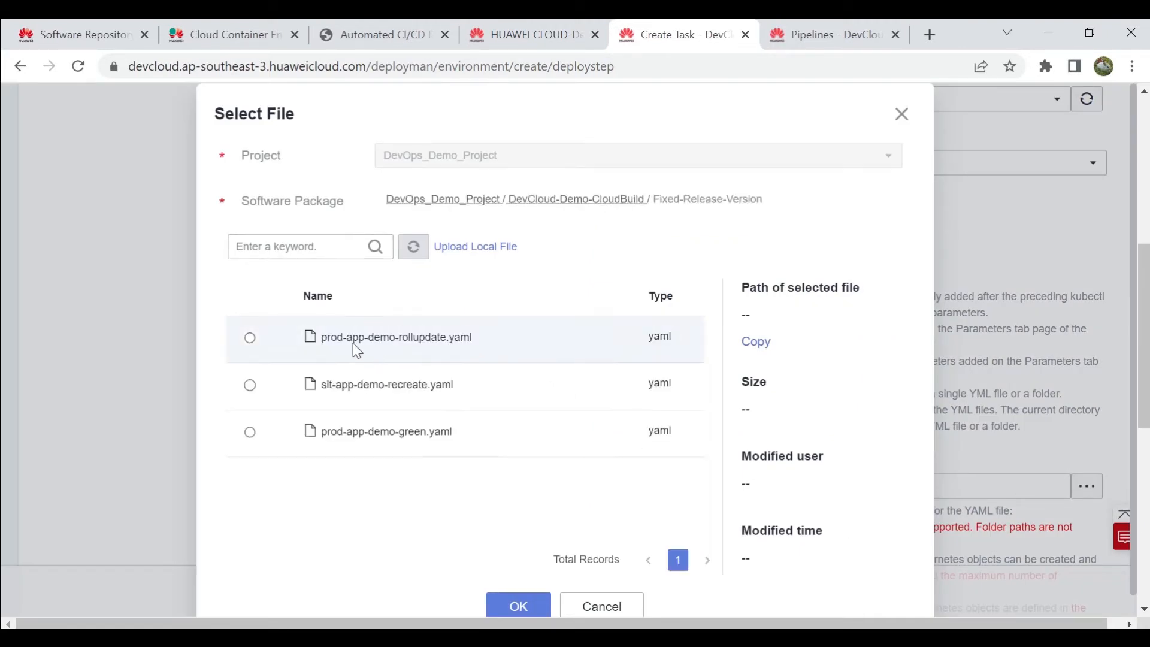
pyautogui.click(250, 337)
pyautogui.scroll(-2, 501, 453)
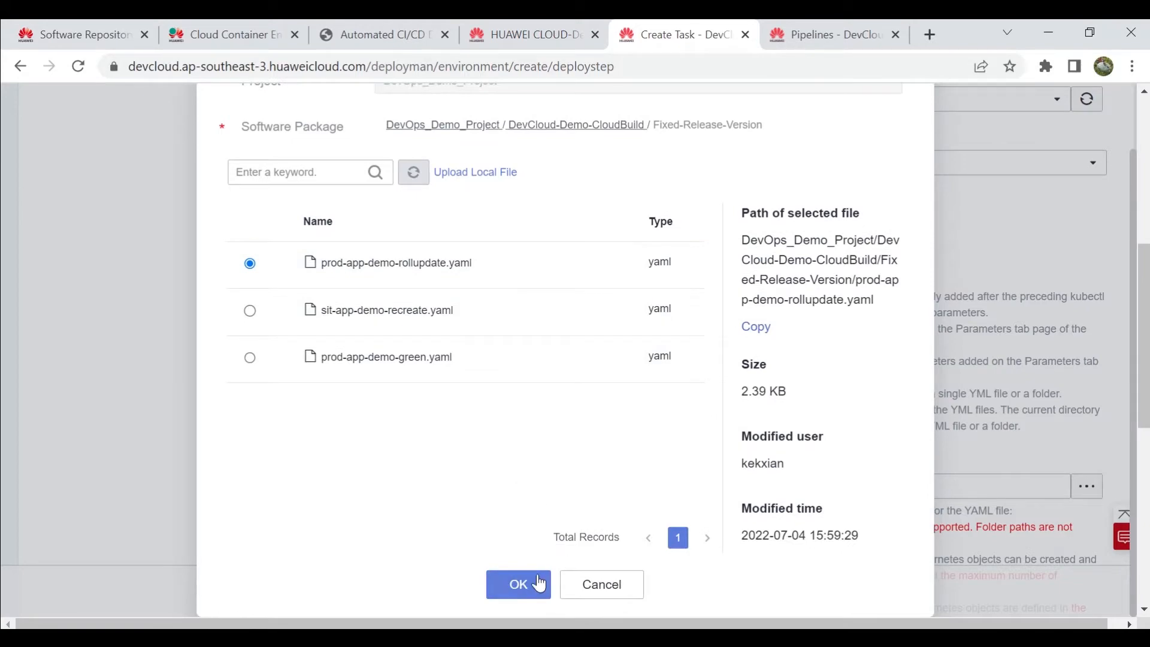
pyautogui.click(519, 585)
# Step: Add custom string parameters imageName app-demo-ga, buildVersion v1.0, swrURL swr.ap-southeast-3.myhuaweicloud.com and orgName apac_devops_swr to the deployment task
pyautogui.scroll(5, 494, 467)
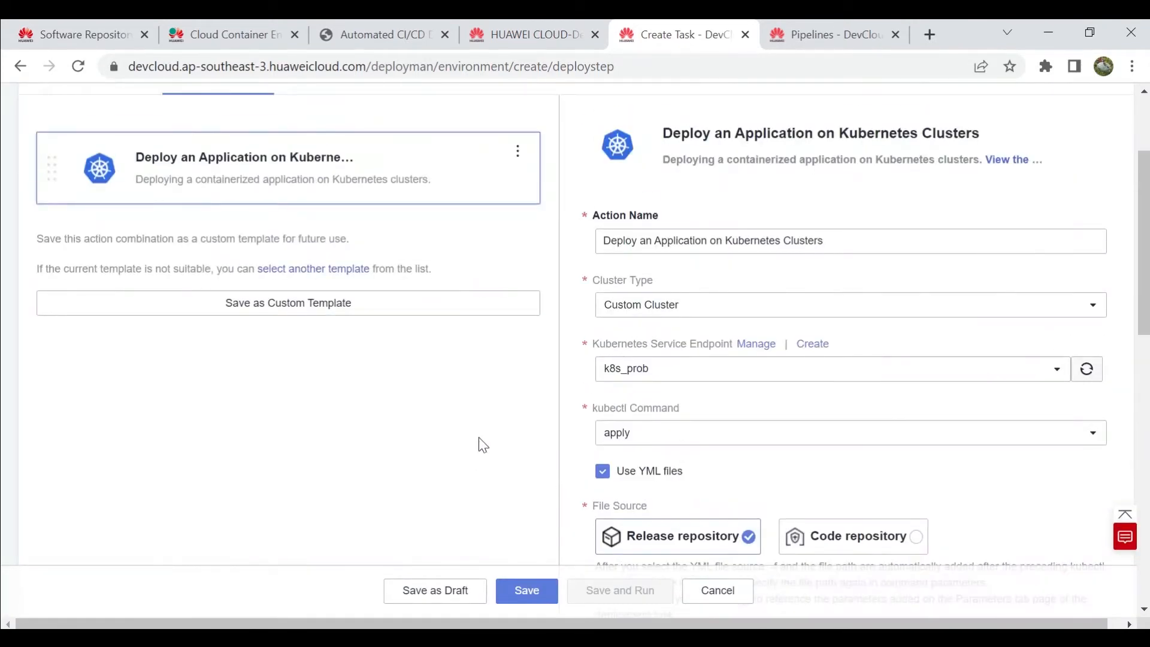
pyautogui.scroll(3, 466, 398)
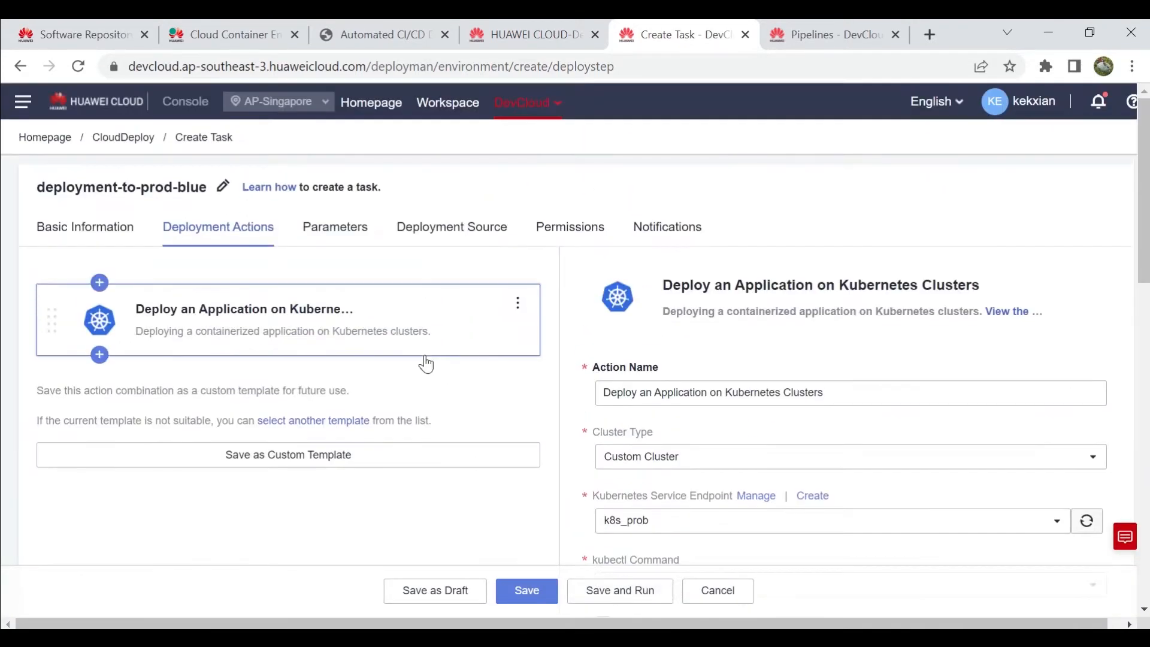
pyautogui.click(331, 233)
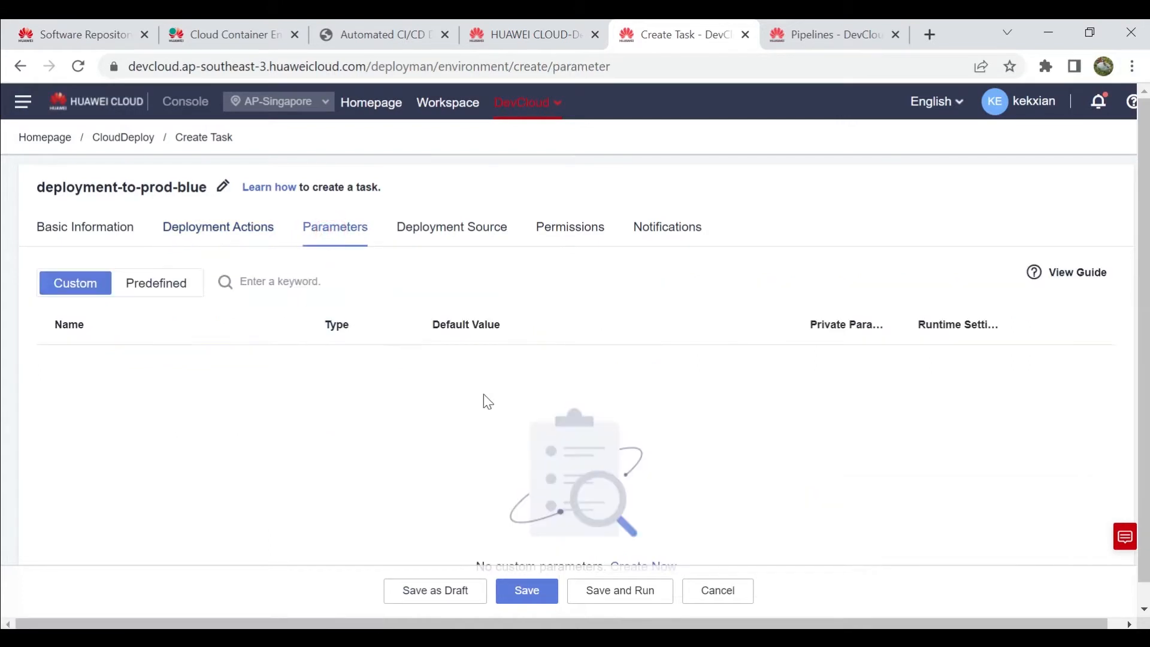
pyautogui.scroll(-1, 629, 480)
pyautogui.click(645, 544)
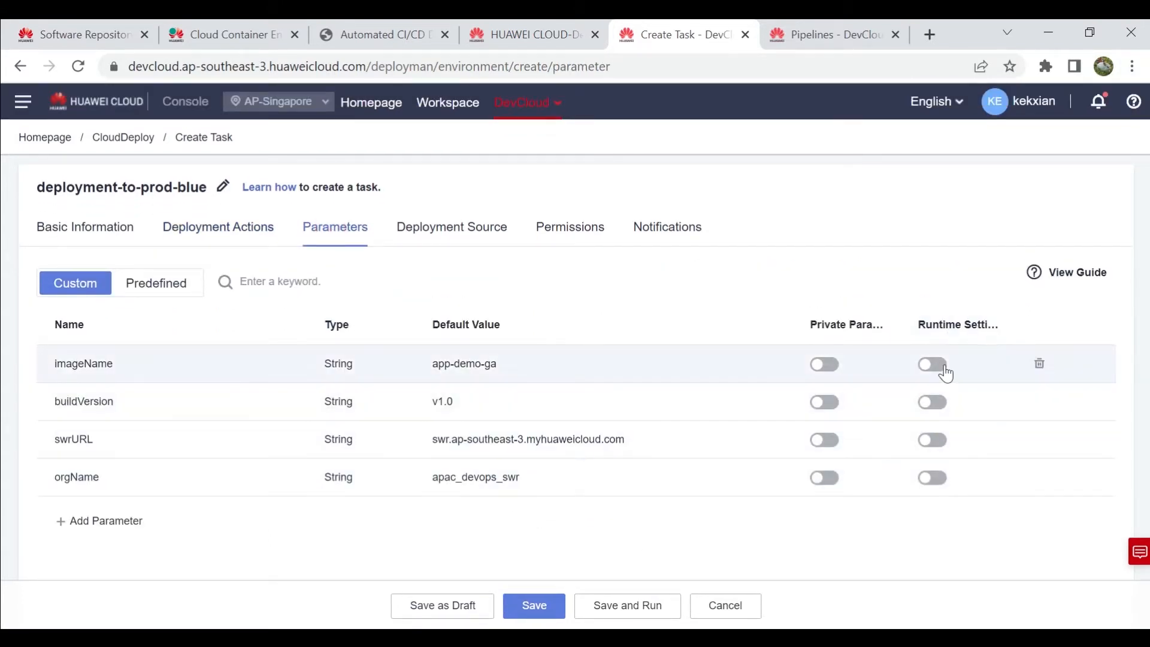
# Step: Enable runtime settings for the imageName and buildVersion parameters and save the deployment task
pyautogui.click(926, 367)
pyautogui.click(935, 402)
pyautogui.click(532, 611)
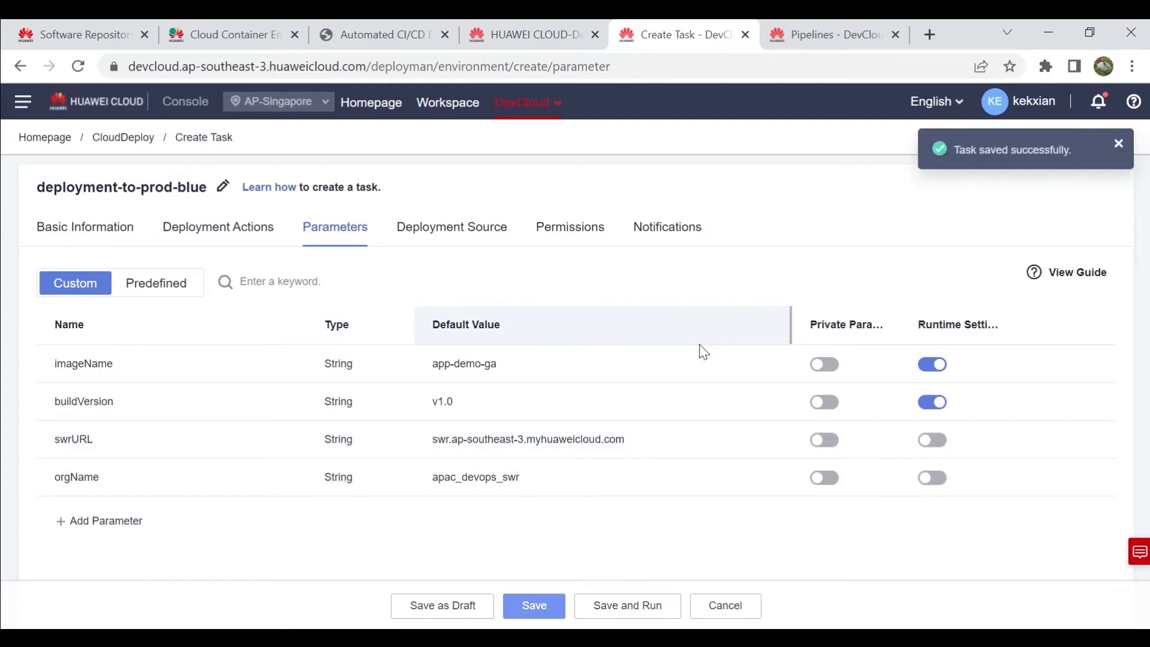
# Step: Create a new pipeline in CloudPipeline for DevOps_Demo_Project using the Blank Template
pyautogui.click(836, 35)
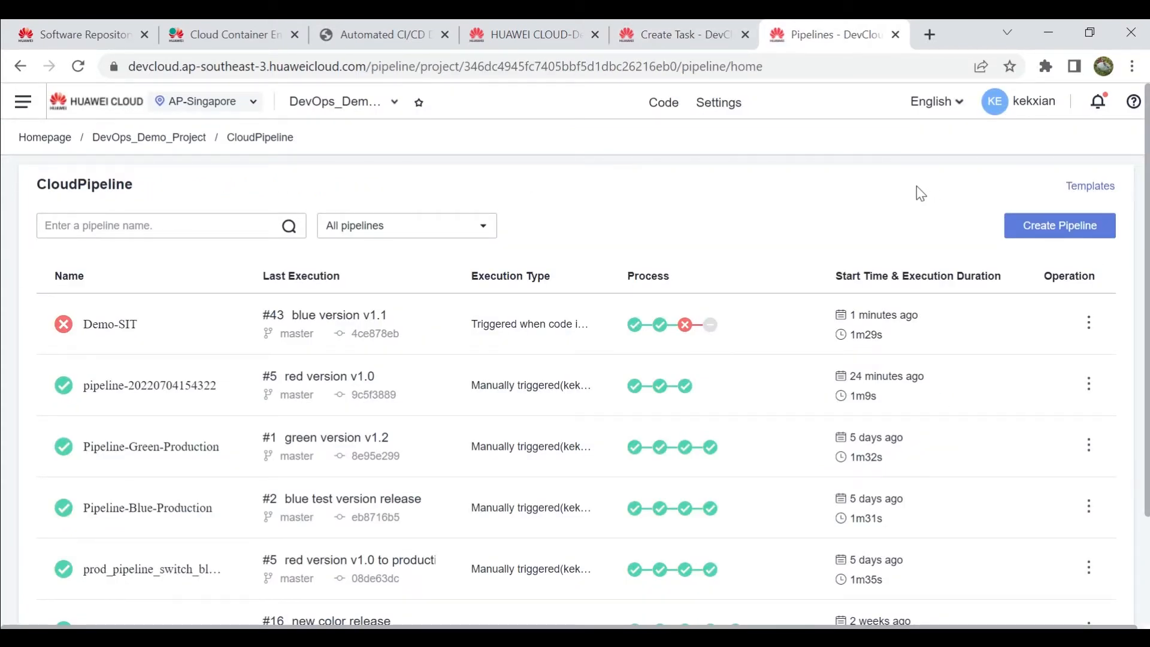
pyautogui.click(1030, 235)
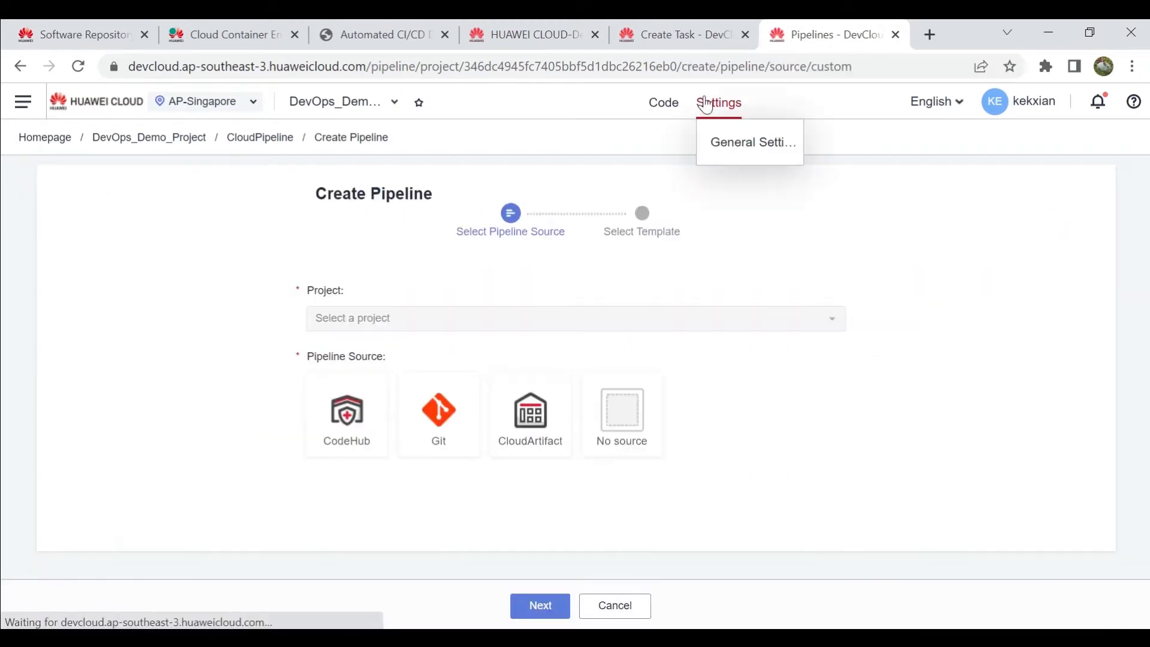
pyautogui.click(540, 604)
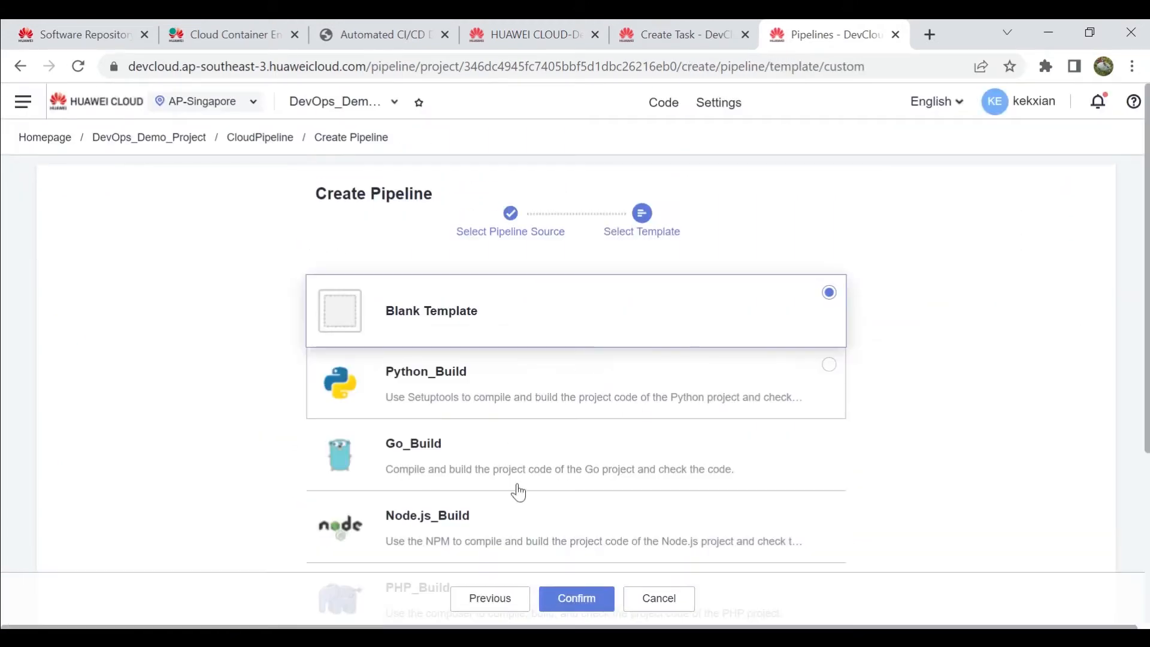
pyautogui.click(576, 598)
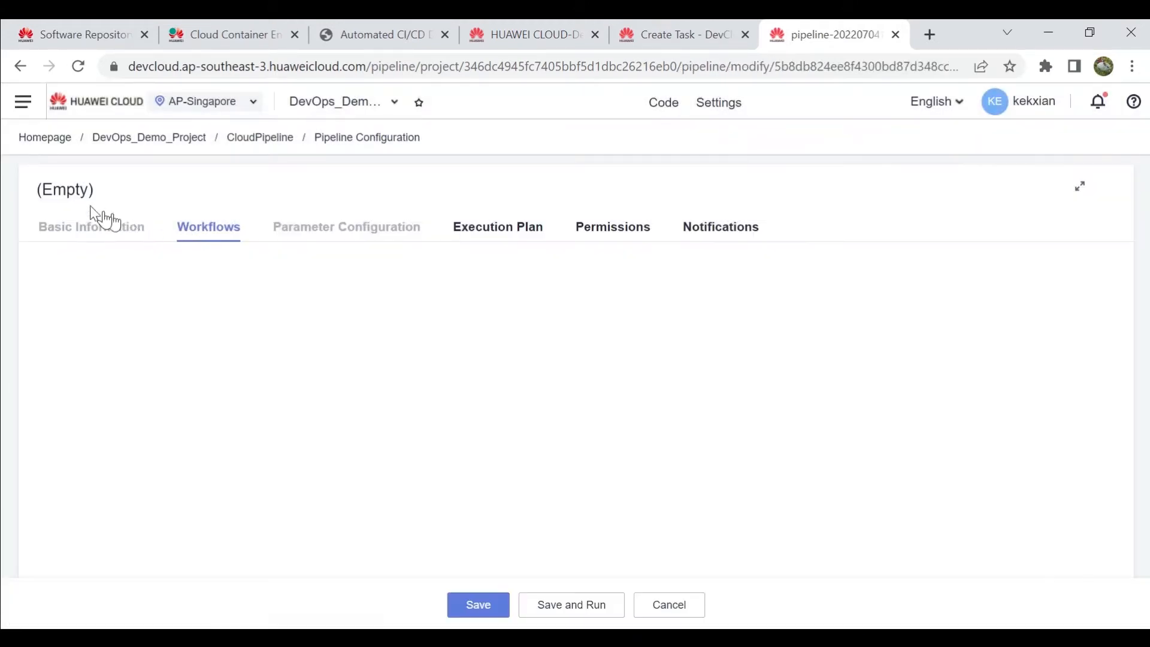
# Step: Rename the new pipeline as pipeline-prod-blue
pyautogui.click(239, 189)
pyautogui.moveTo(250, 190); pyautogui.dragTo(96, 173)
pyautogui.press('BackSpace')
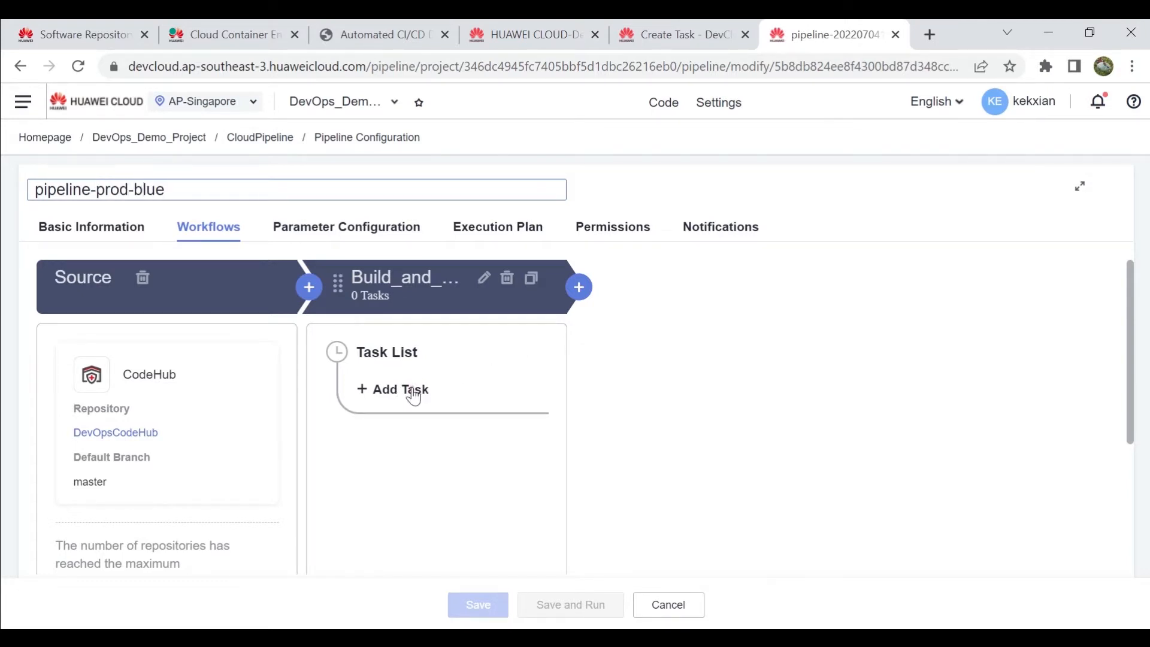
# Step: Add a Build task to the build stage and select DevCloud-Demo-CloudBuild for it
pyautogui.click(411, 391)
pyautogui.click(702, 324)
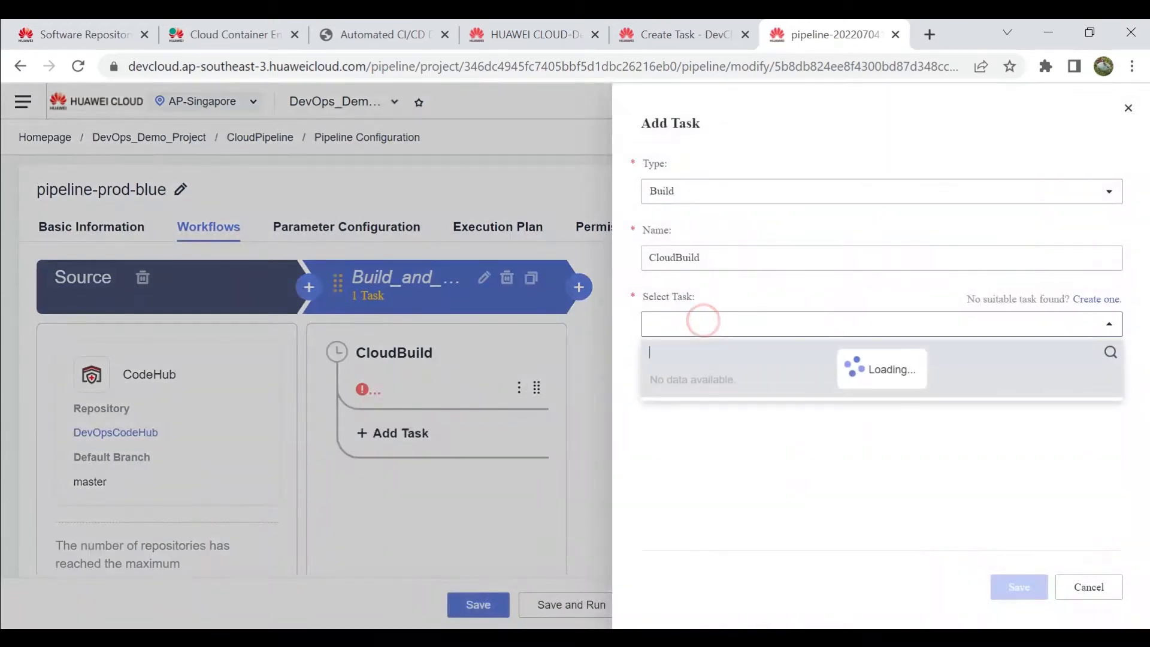
pyautogui.click(719, 390)
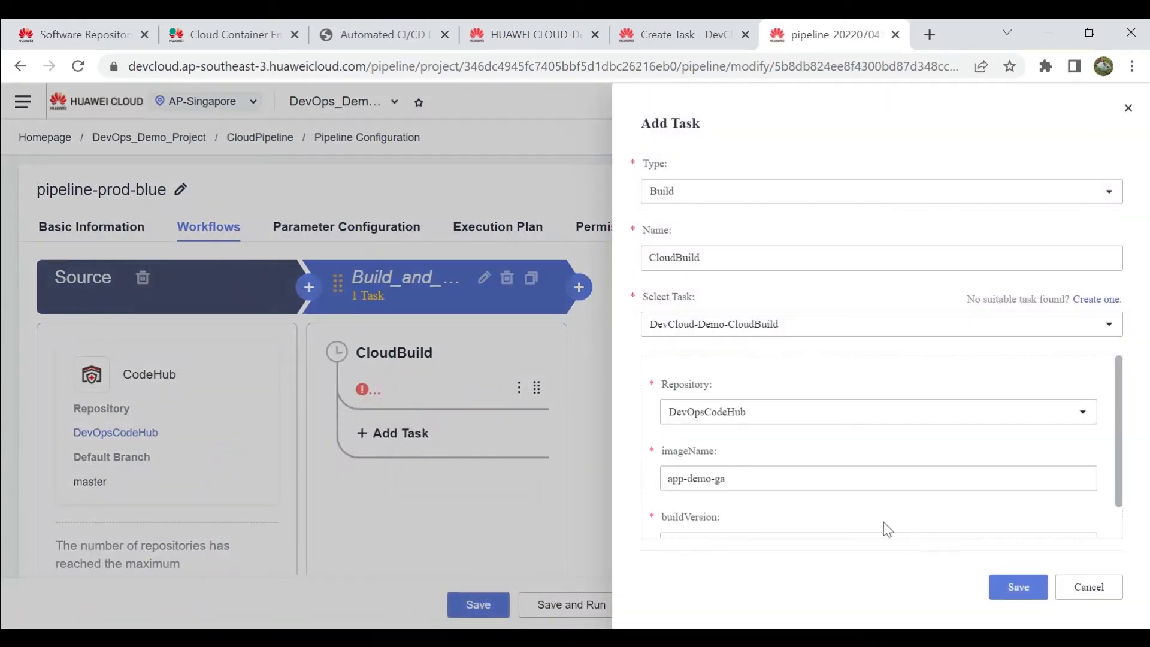
# Step: Set the build task's imageName as a pipeline parameter
pyautogui.moveTo(853, 460)
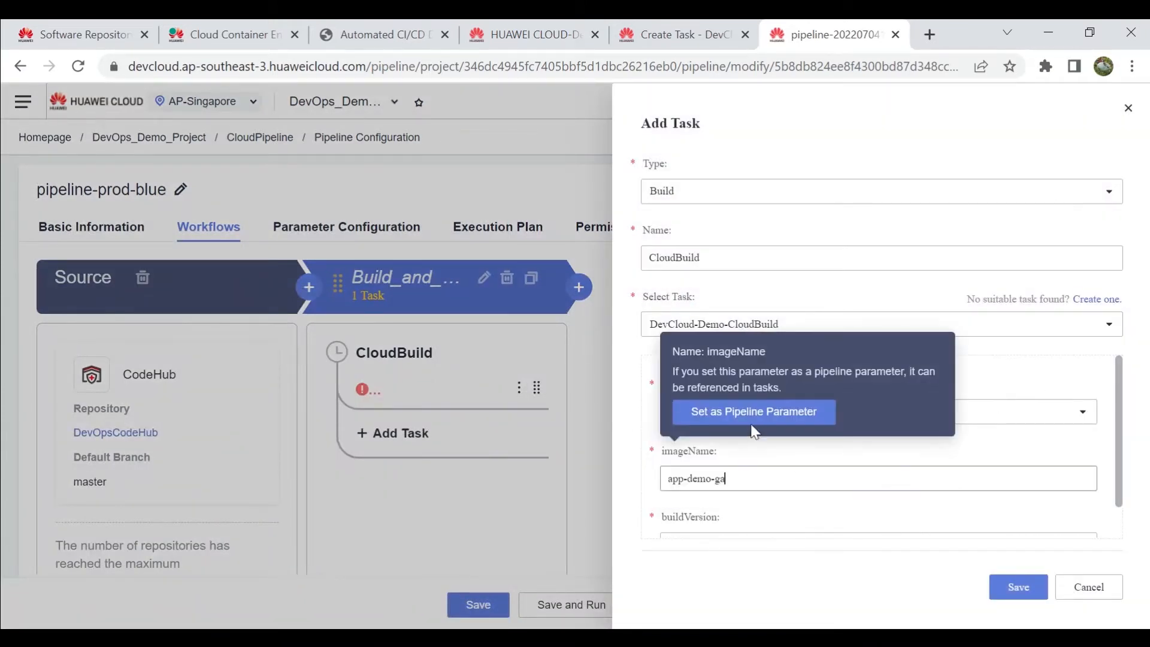
pyautogui.click(754, 414)
pyautogui.click(535, 405)
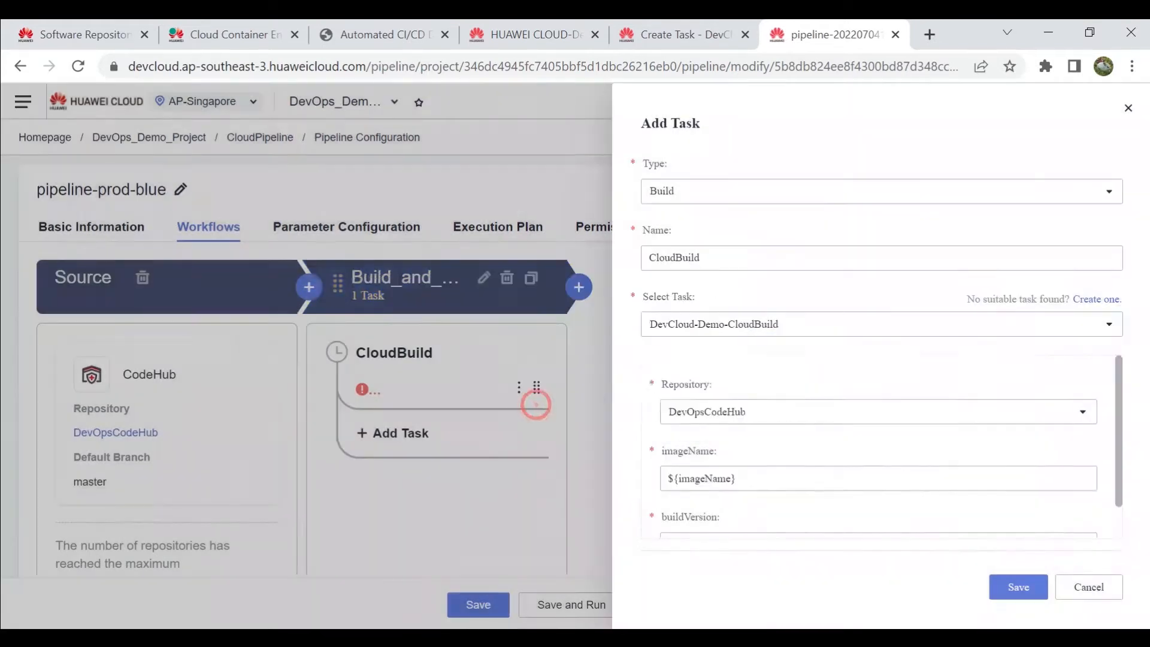
# Step: Set buildVersion to v1.1, turn it into a pipeline parameter, and save the build task
pyautogui.moveTo(725, 486)
pyautogui.moveTo(777, 507); pyautogui.dragTo(692, 507)
pyautogui.press('BackSpace')
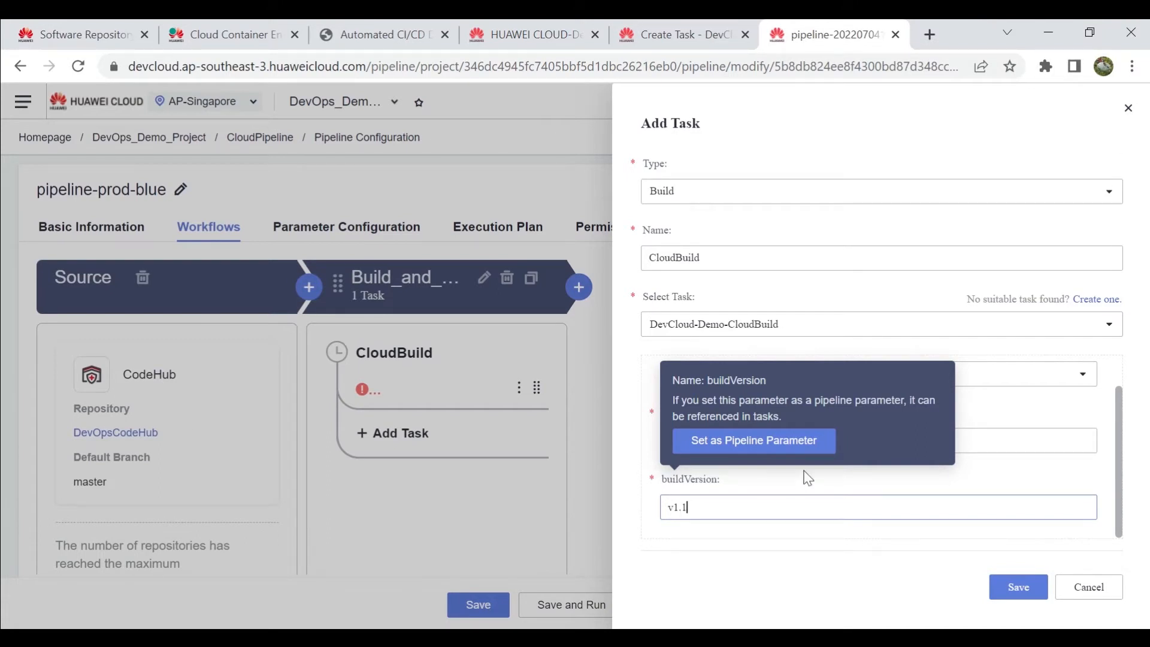
pyautogui.moveTo(800, 471)
pyautogui.click(746, 441)
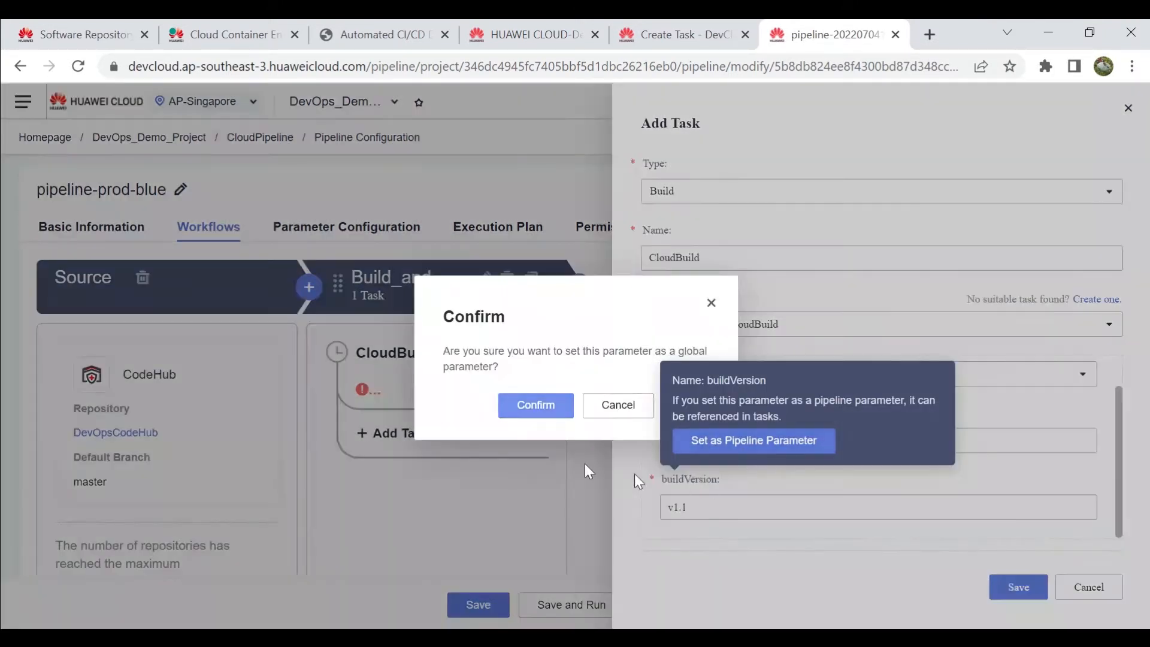
pyautogui.click(542, 412)
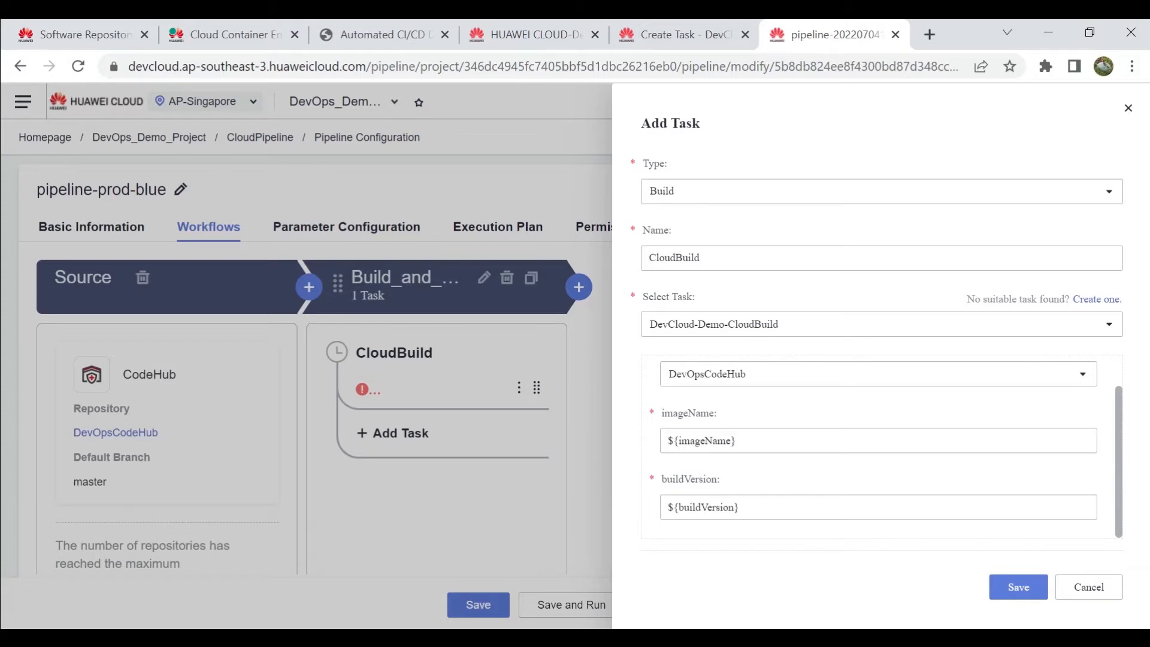
pyautogui.click(1018, 586)
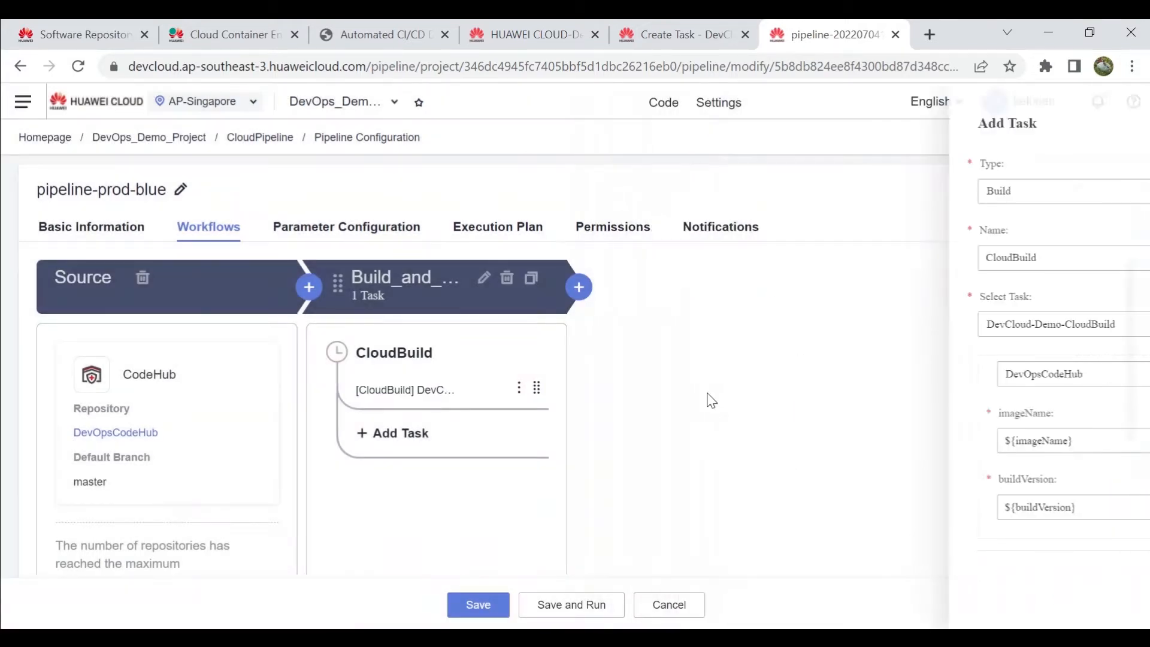
# Step: Add a stage named Review after the build stage, with serial task execution
pyautogui.click(582, 290)
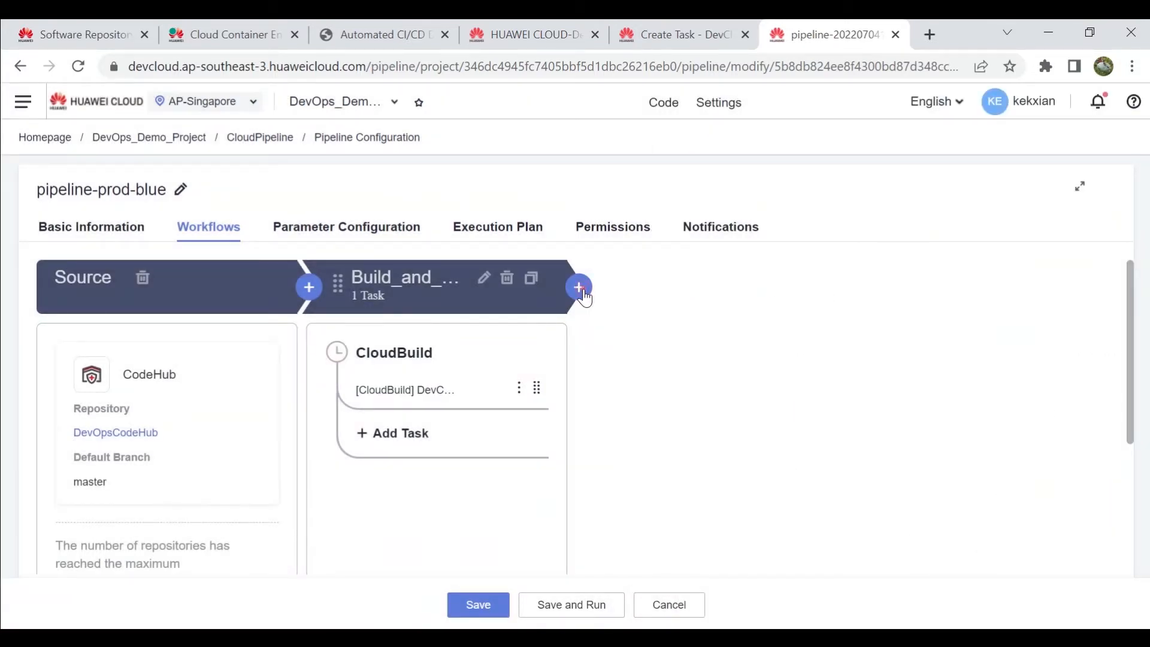
pyautogui.click(710, 278)
pyautogui.doubleClick(606, 191)
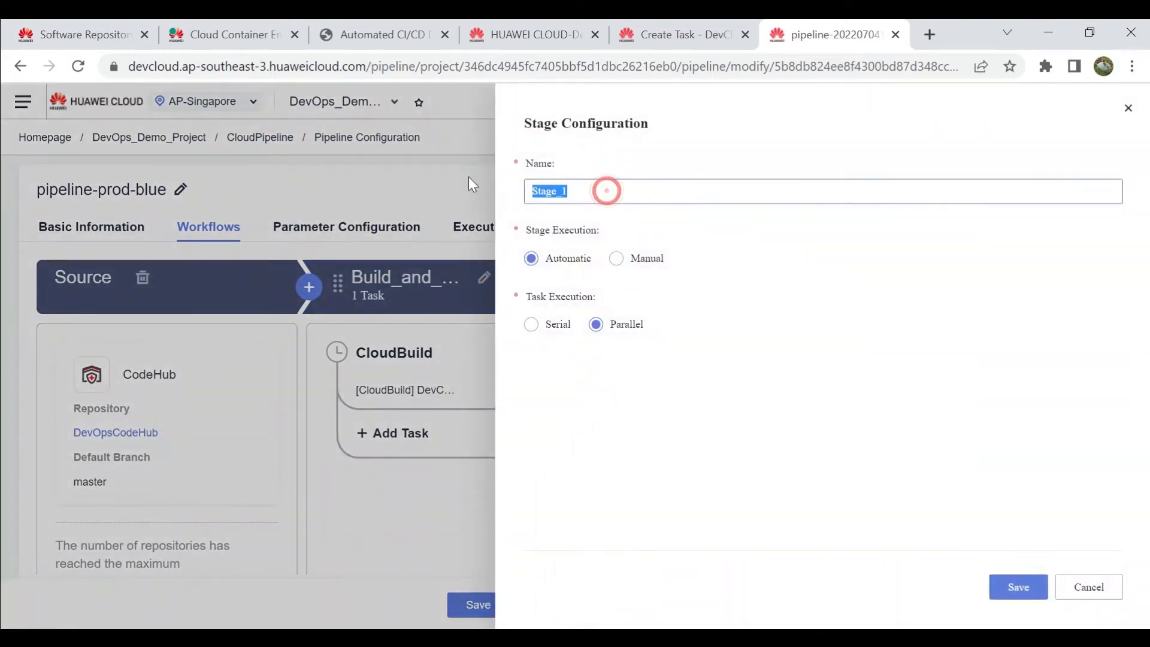
pyautogui.write('Review')
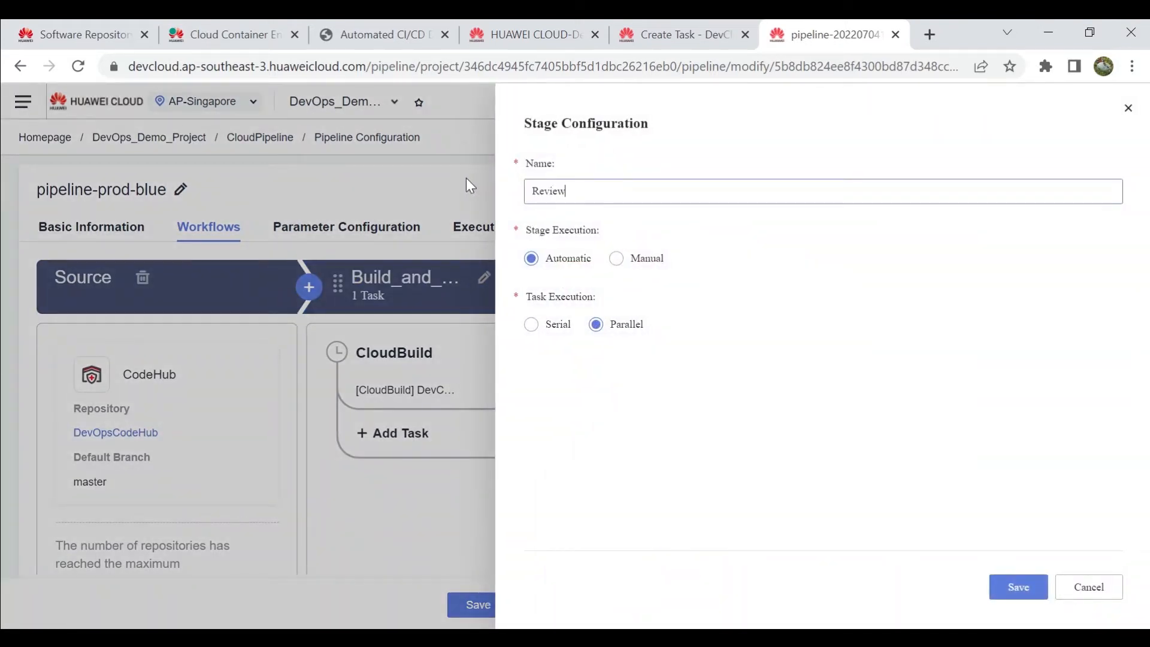
pyautogui.click(537, 327)
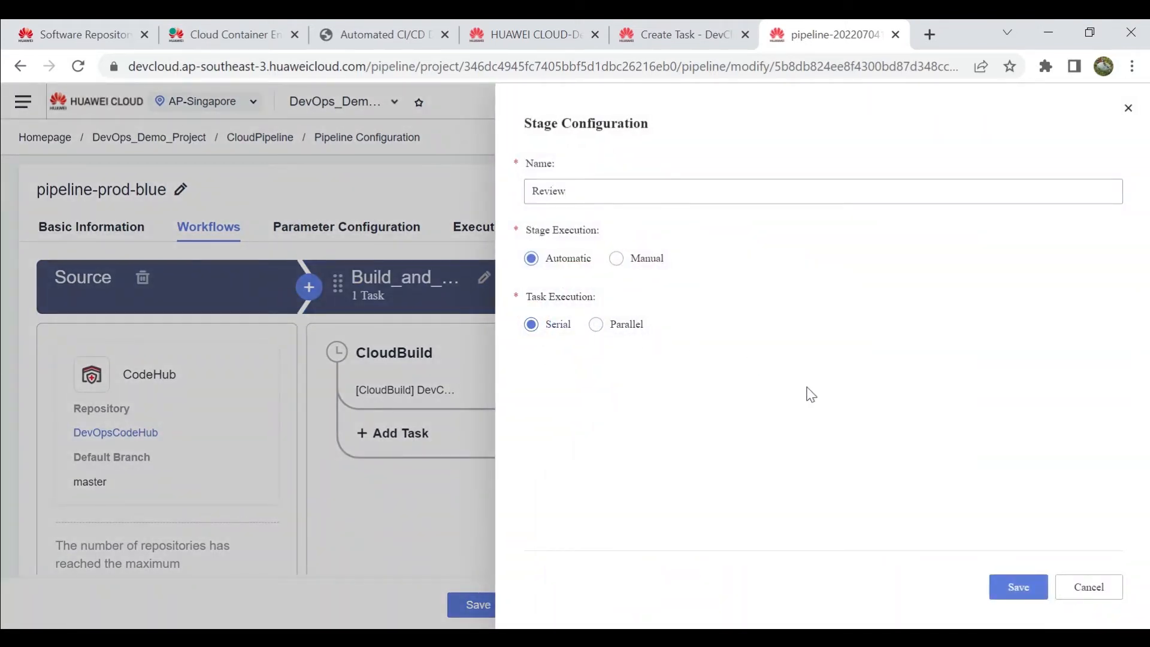
pyautogui.click(1019, 587)
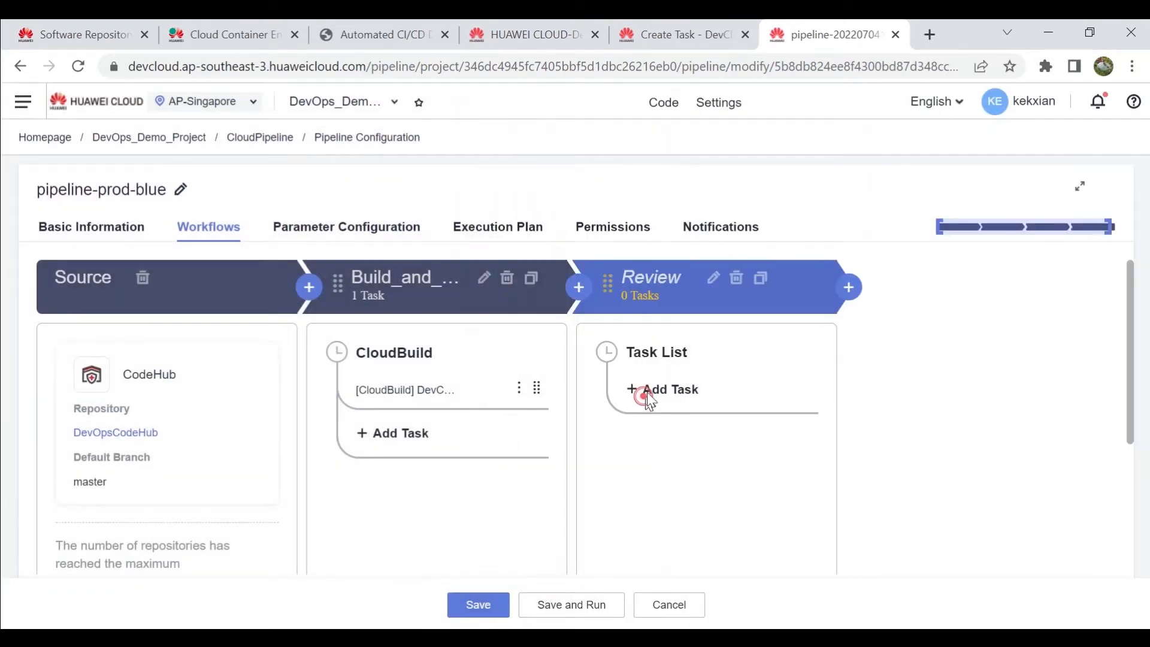
# Step: Add a Pipeline control task to the Review stage, using Manual Review with the demo account as reviewer, and save it
pyautogui.click(648, 395)
pyautogui.click(699, 193)
pyautogui.click(688, 416)
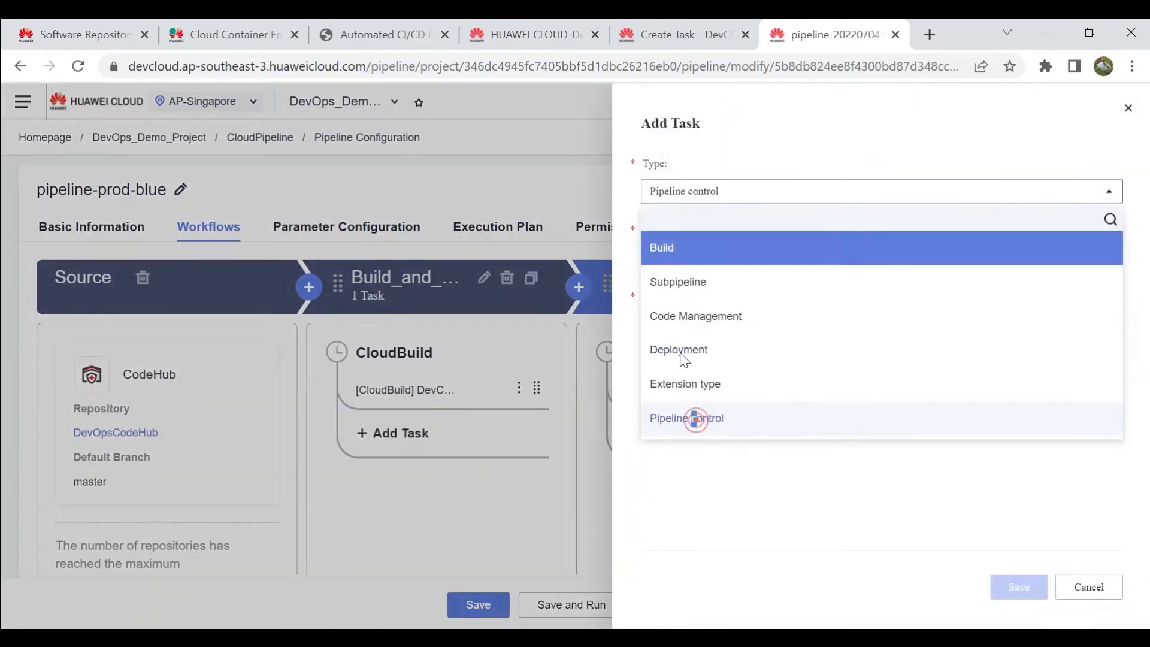
pyautogui.click(689, 324)
pyautogui.click(704, 421)
pyautogui.click(746, 395)
pyautogui.click(727, 414)
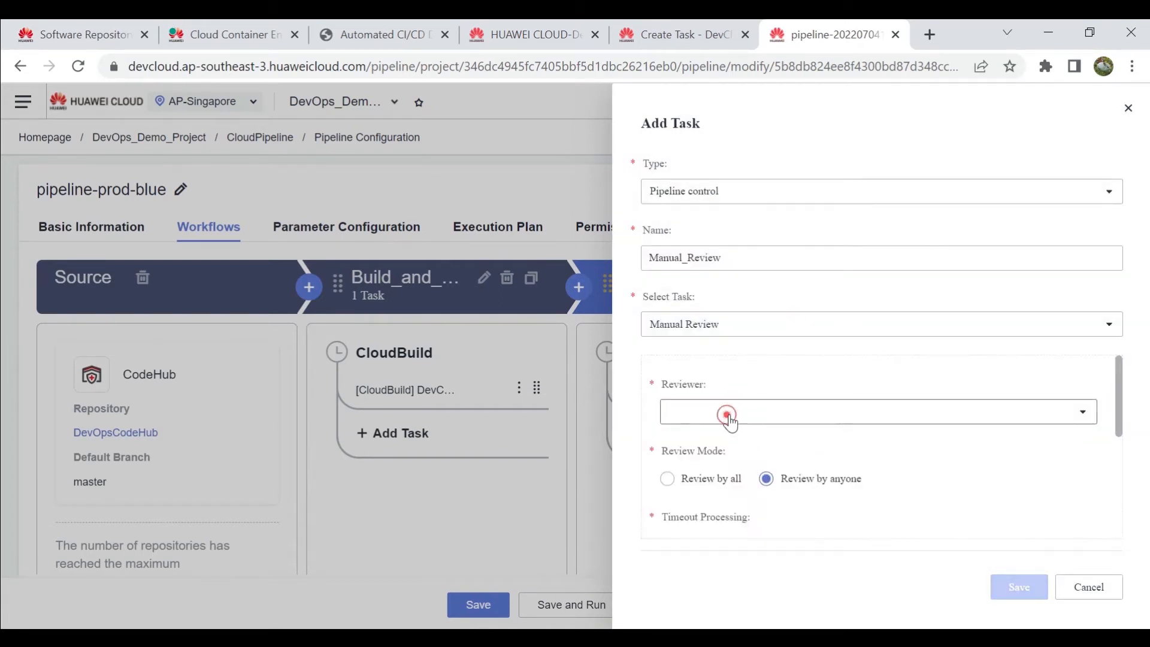
pyautogui.click(676, 502)
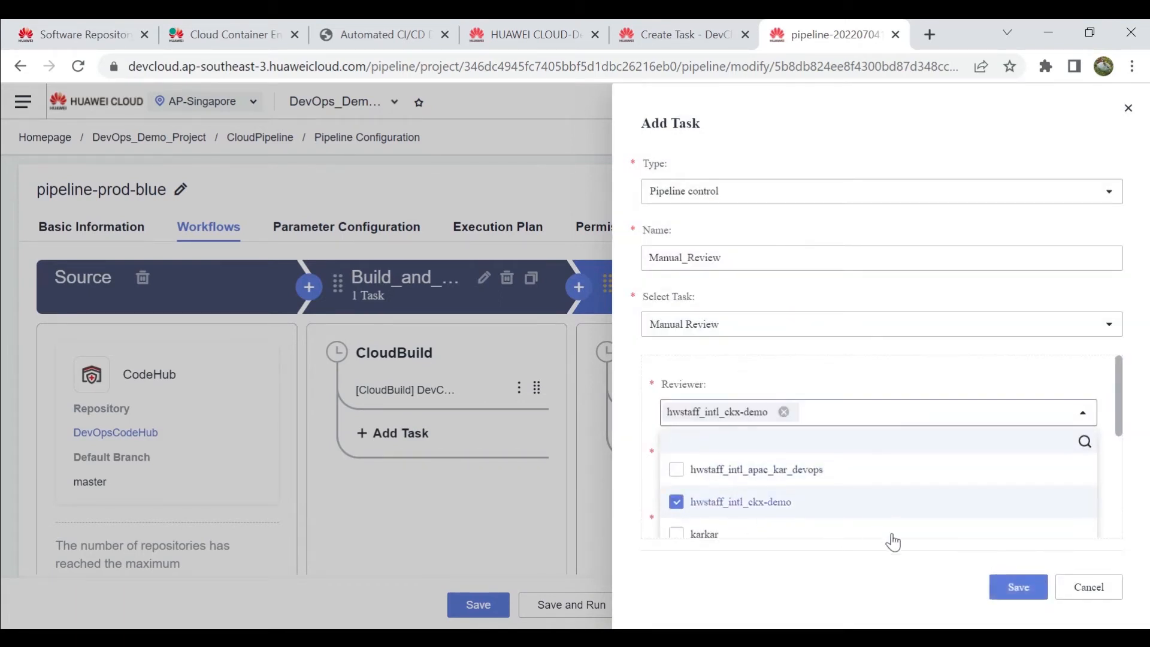
pyautogui.click(1019, 587)
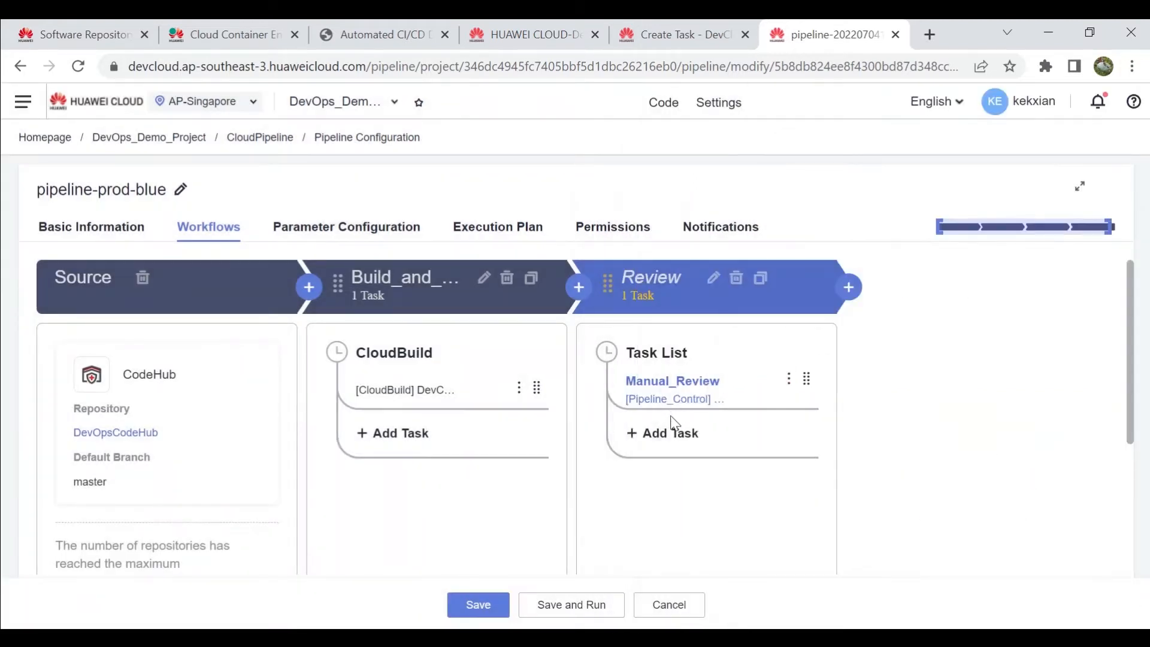
# Step: Add a stage named Deployment after the Review stage
pyautogui.click(849, 288)
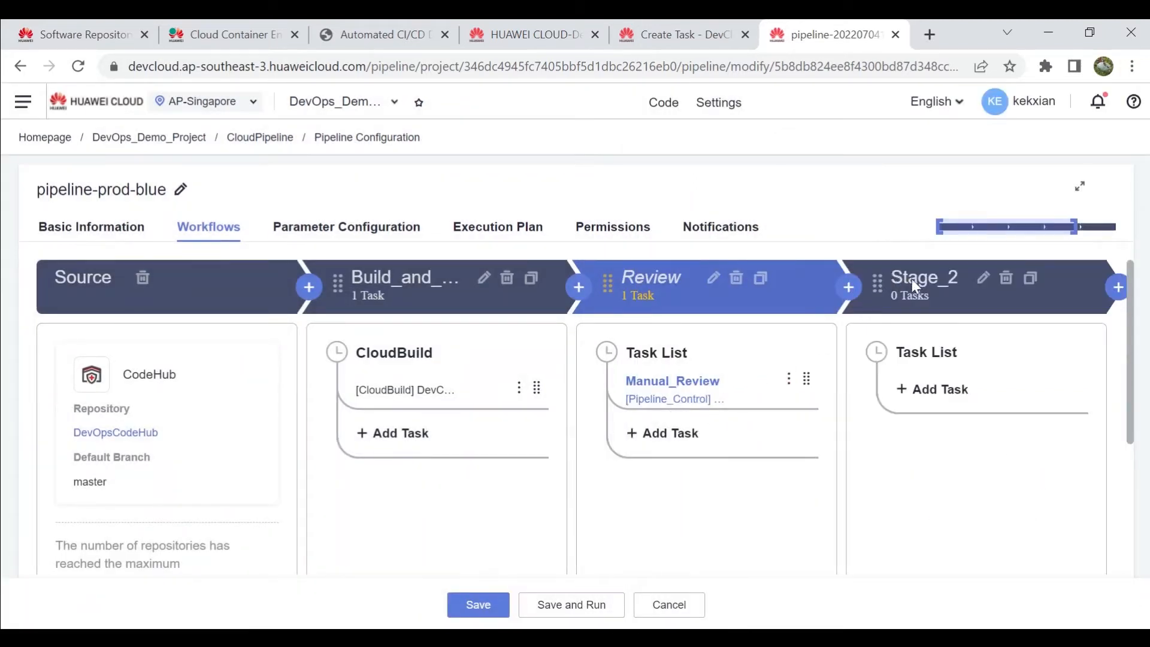
pyautogui.click(978, 277)
pyautogui.doubleClick(625, 192)
pyautogui.write('Deployment')
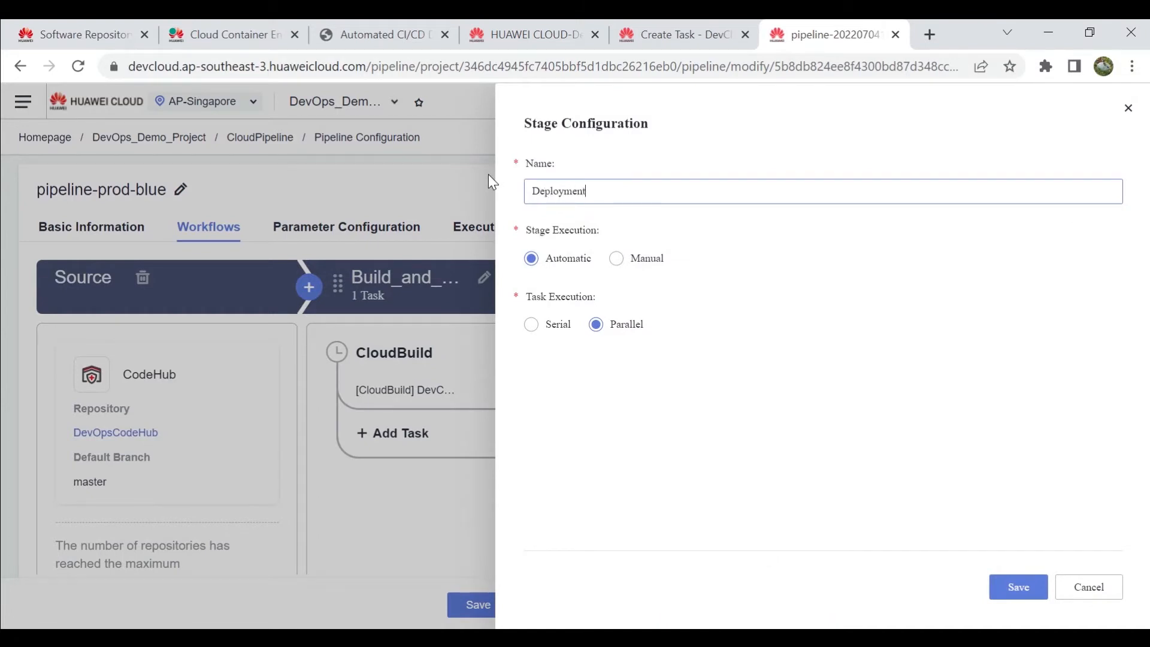
pyautogui.click(1017, 588)
# Step: Add a Deployment task to the Deployment stage and select deployment-to-prod-blue for it
pyautogui.click(921, 391)
pyautogui.click(698, 322)
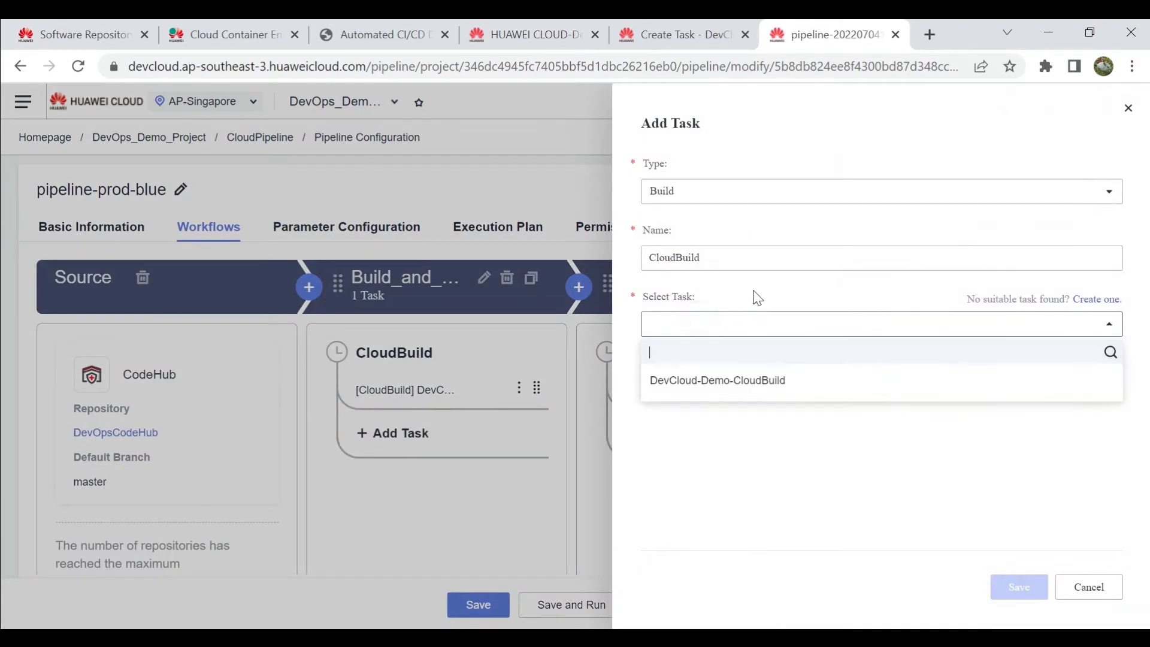
pyautogui.click(701, 192)
pyautogui.click(713, 340)
pyautogui.click(737, 332)
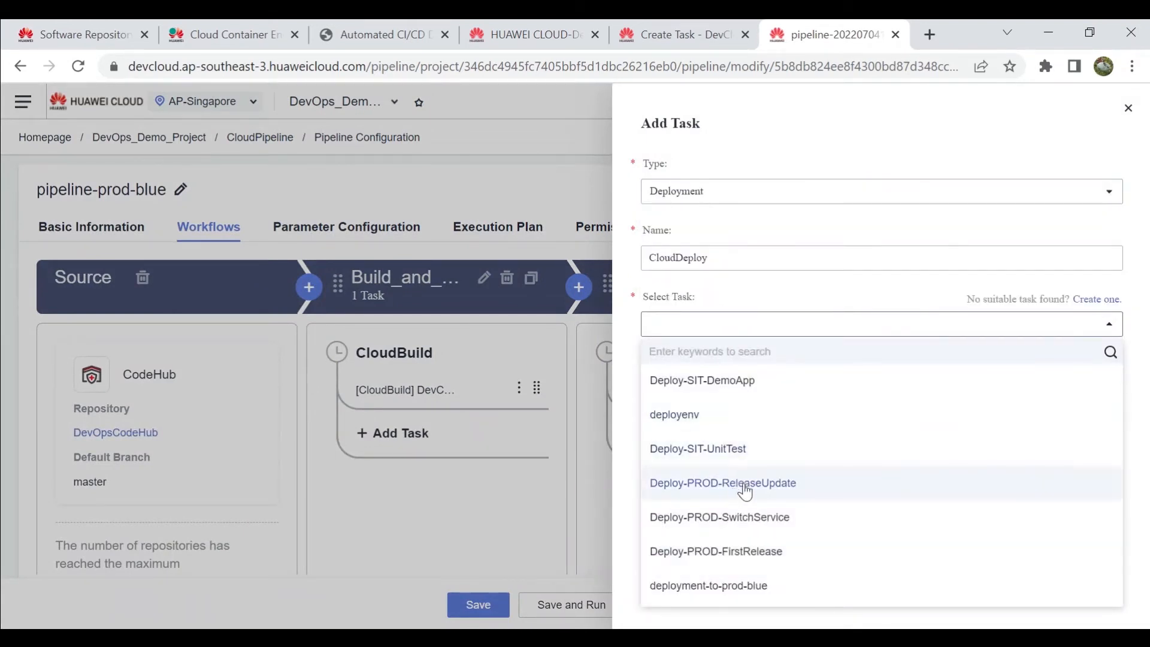
pyautogui.click(718, 593)
# Step: Reference the pipeline parameters ${imageName} and ${buildVersion} in the deployment task and save it
pyautogui.scroll(-1, 816, 452)
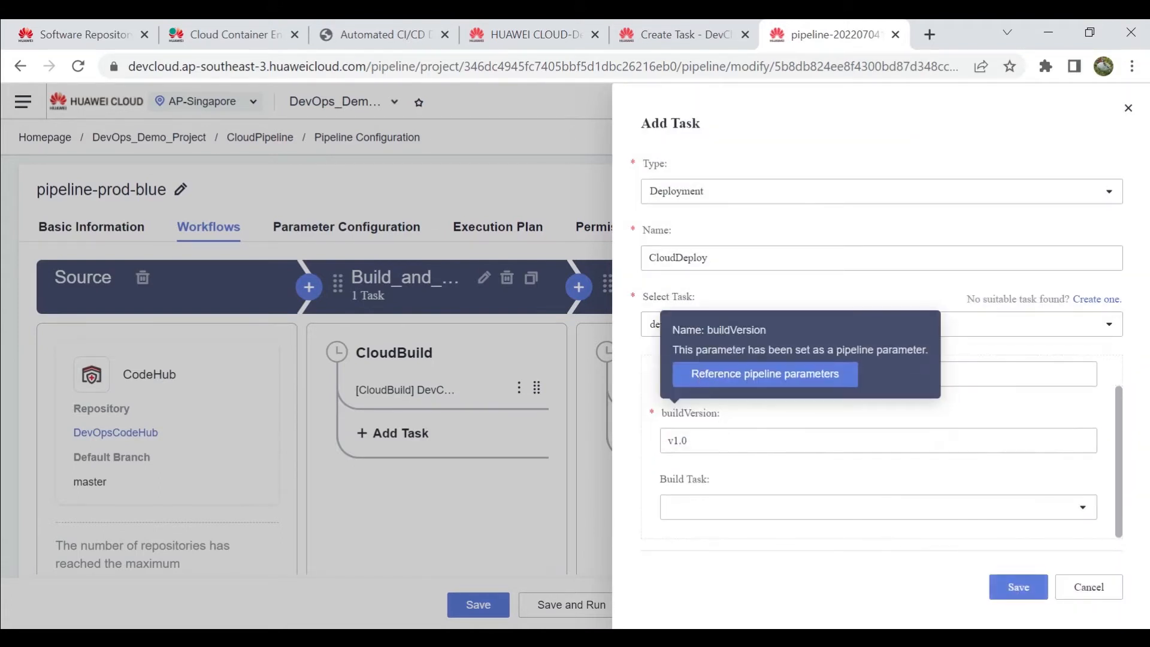
pyautogui.scroll(1, 821, 438)
pyautogui.moveTo(776, 411); pyautogui.dragTo(579, 388)
pyautogui.write('$')
pyautogui.click(703, 469)
pyautogui.moveTo(707, 478); pyautogui.dragTo(586, 496)
pyautogui.write('$')
pyautogui.click(707, 506)
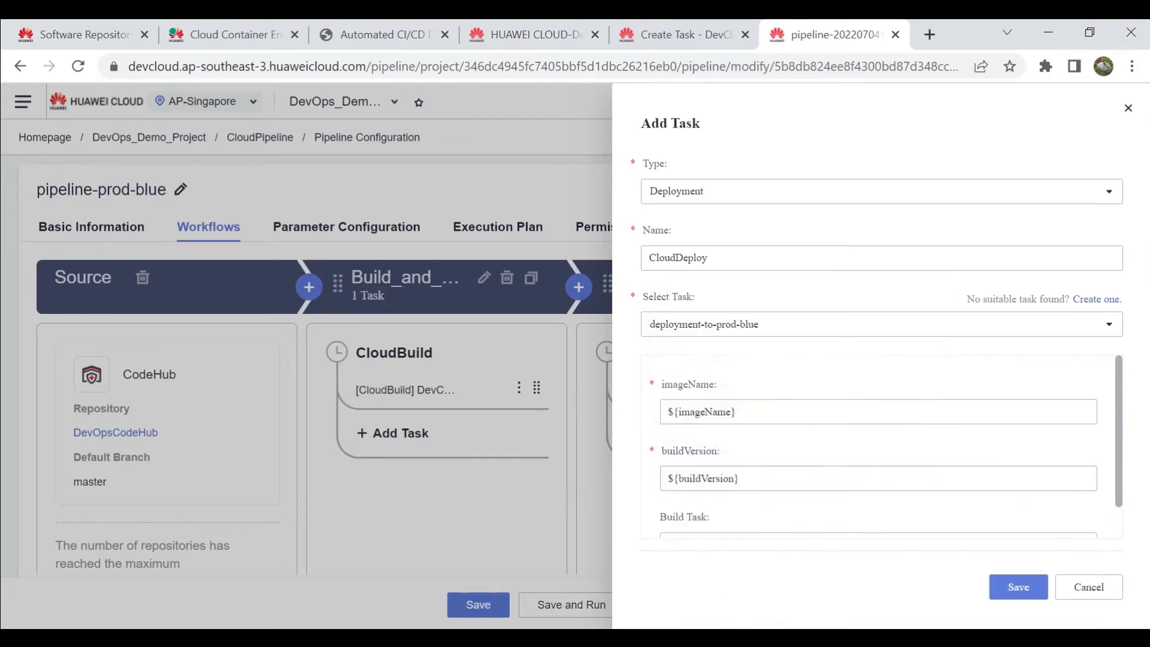
pyautogui.click(1018, 586)
# Step: Check the pipeline's custom parameters, and save and run it with buildVersion v1.1 and imageName app-demo-ga
pyautogui.scroll(-3, 581, 539)
pyautogui.scroll(3, 578, 594)
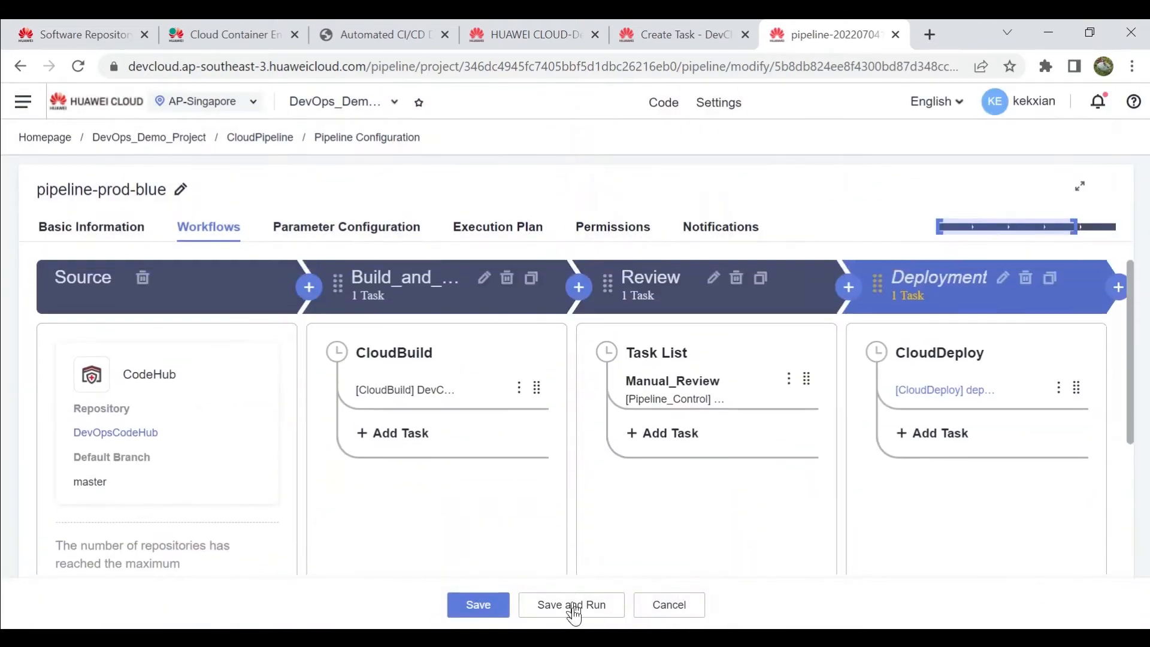
pyautogui.click(347, 233)
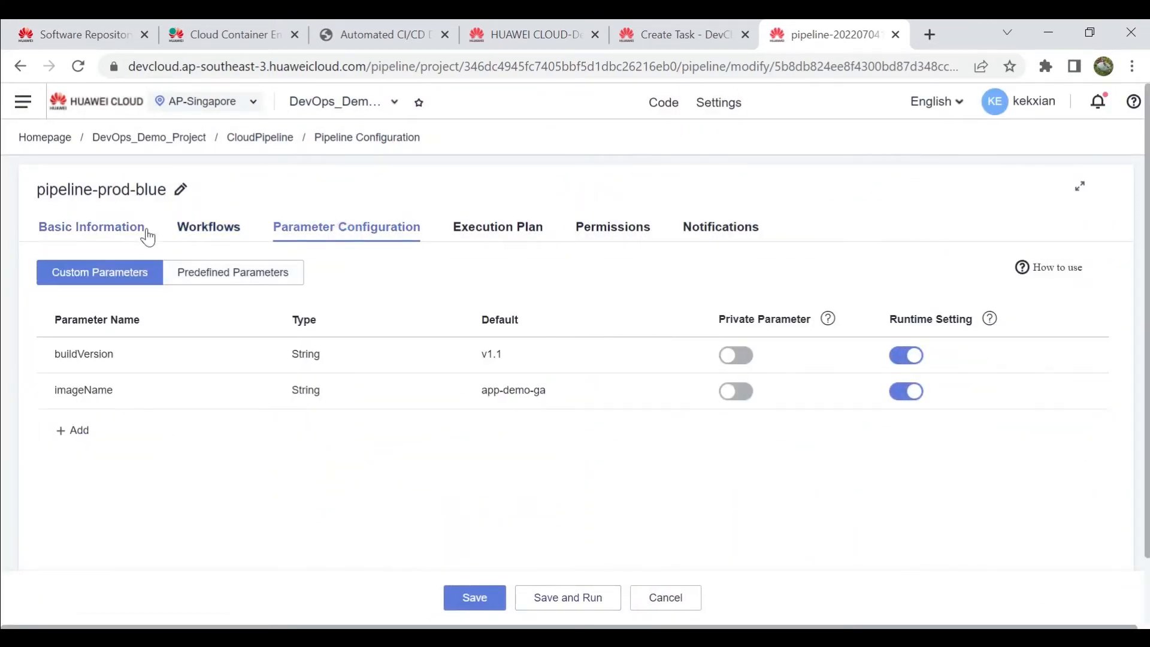
pyautogui.click(198, 230)
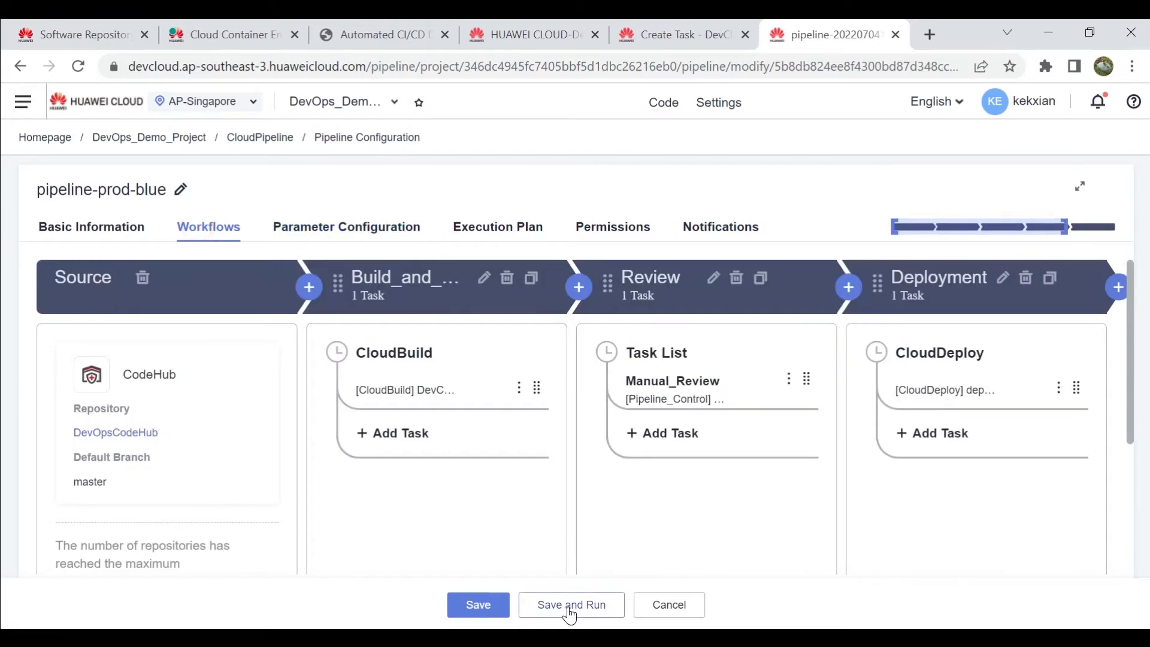
pyautogui.click(569, 605)
pyautogui.click(809, 445)
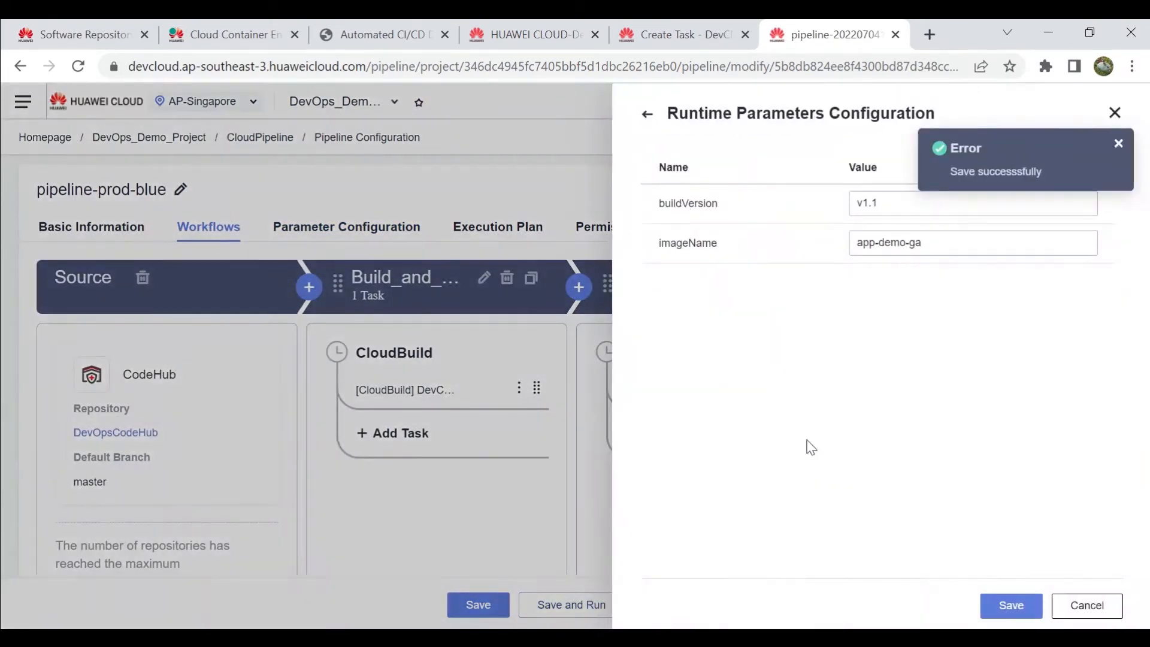
pyautogui.click(1013, 606)
pyautogui.click(1004, 606)
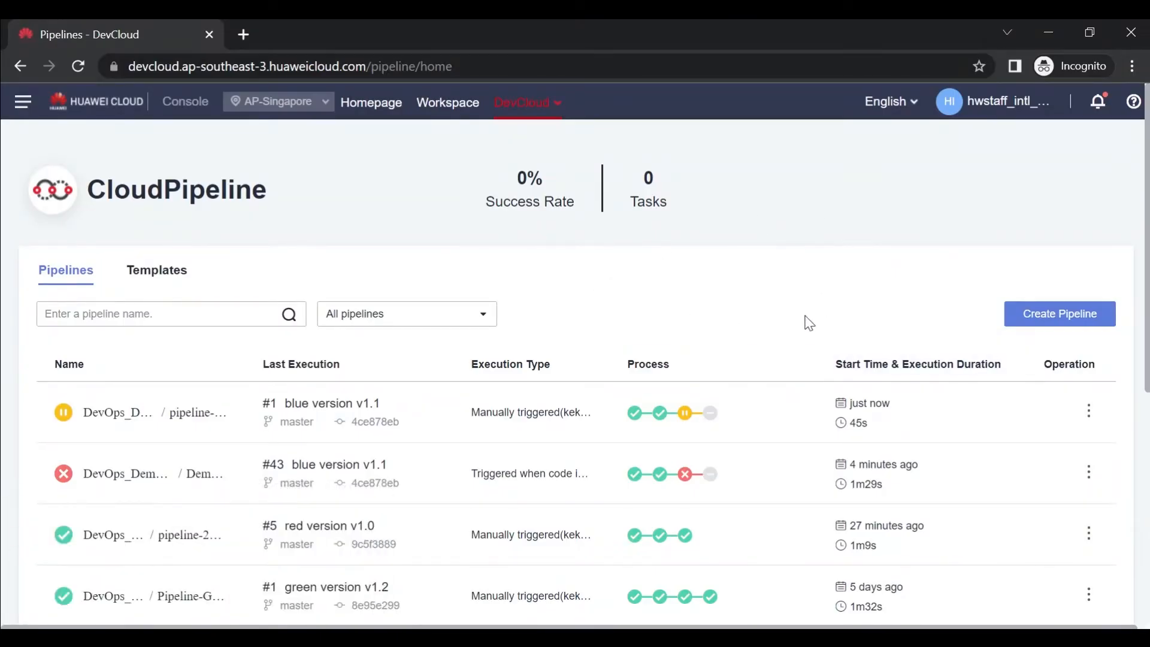
# Step: Approve the Manual_Review task of pipeline-prod-blue and open the php-fpm-nginx deployment's external access address from Cloud Container Engine
pyautogui.click(686, 413)
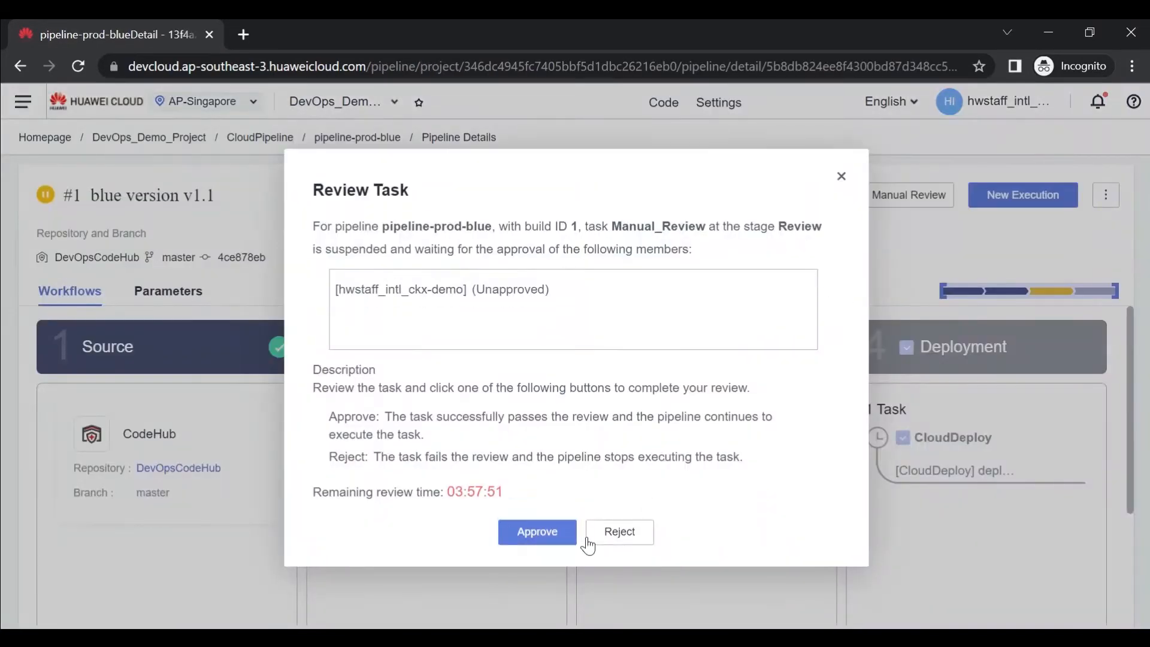
pyautogui.click(530, 534)
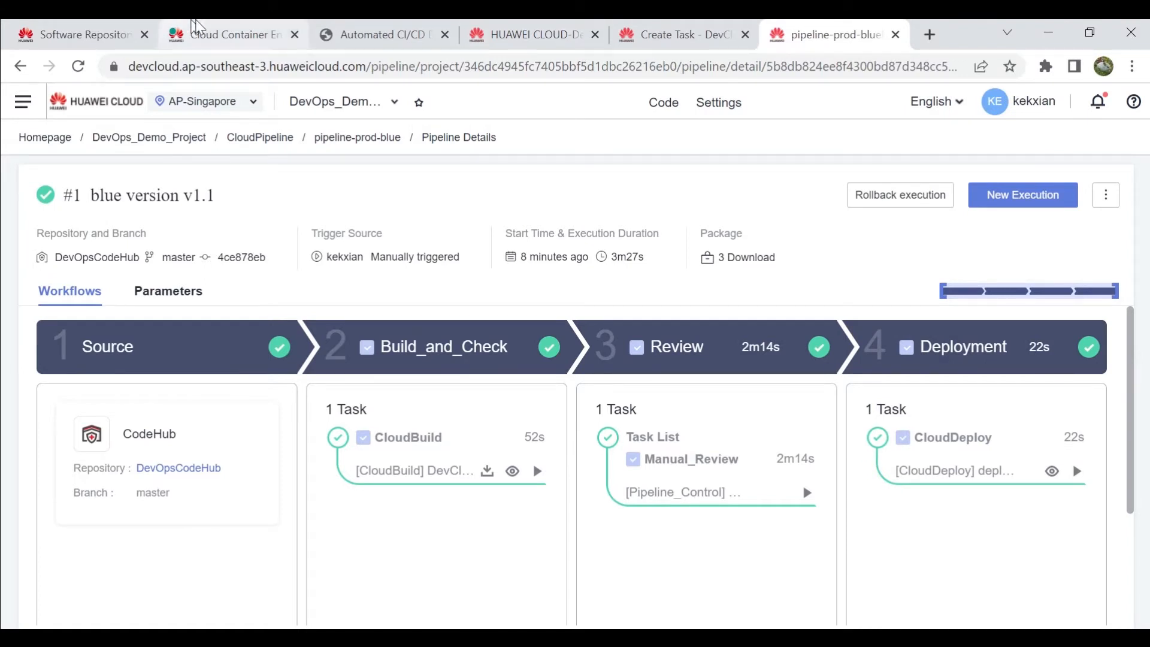
pyautogui.click(201, 34)
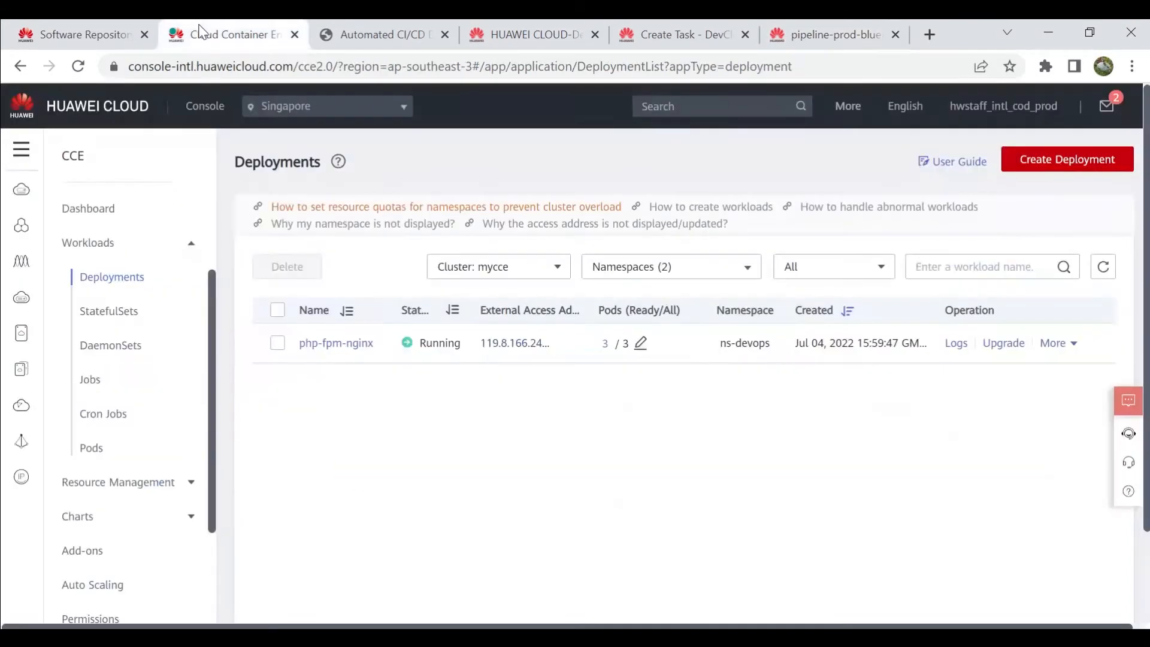
pyautogui.click(495, 343)
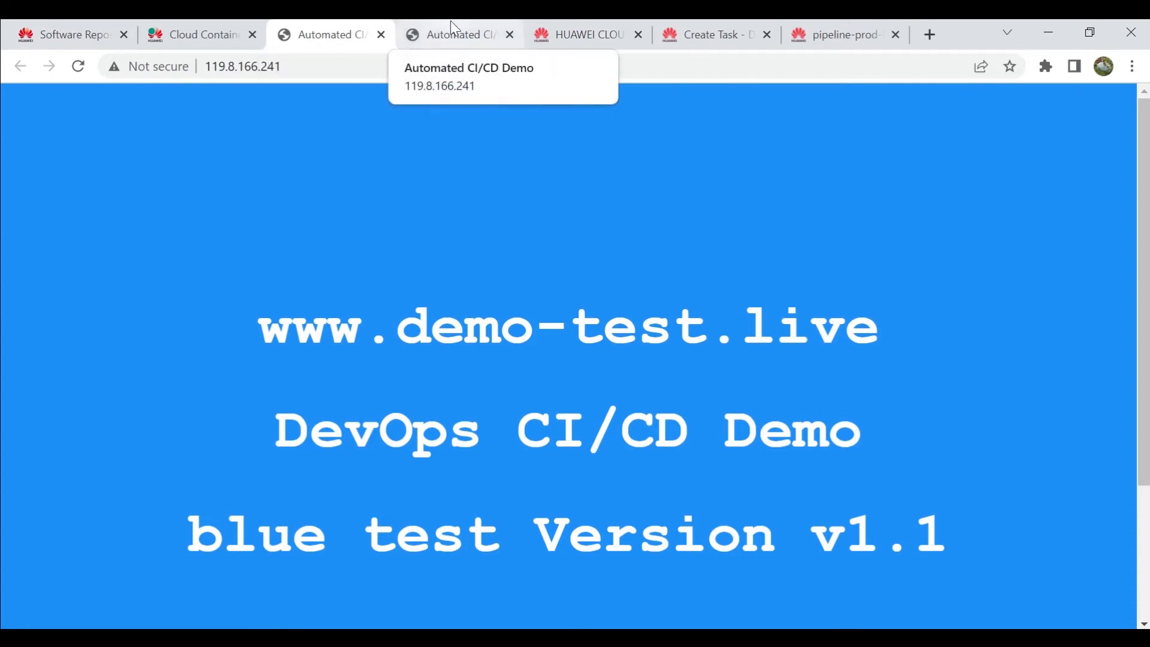
# Step: Clone the CloudDeploy task deployment-to-prod-blue and name the copy deployment-to-green-prod
pyautogui.click(547, 27)
pyautogui.moveTo(528, 102)
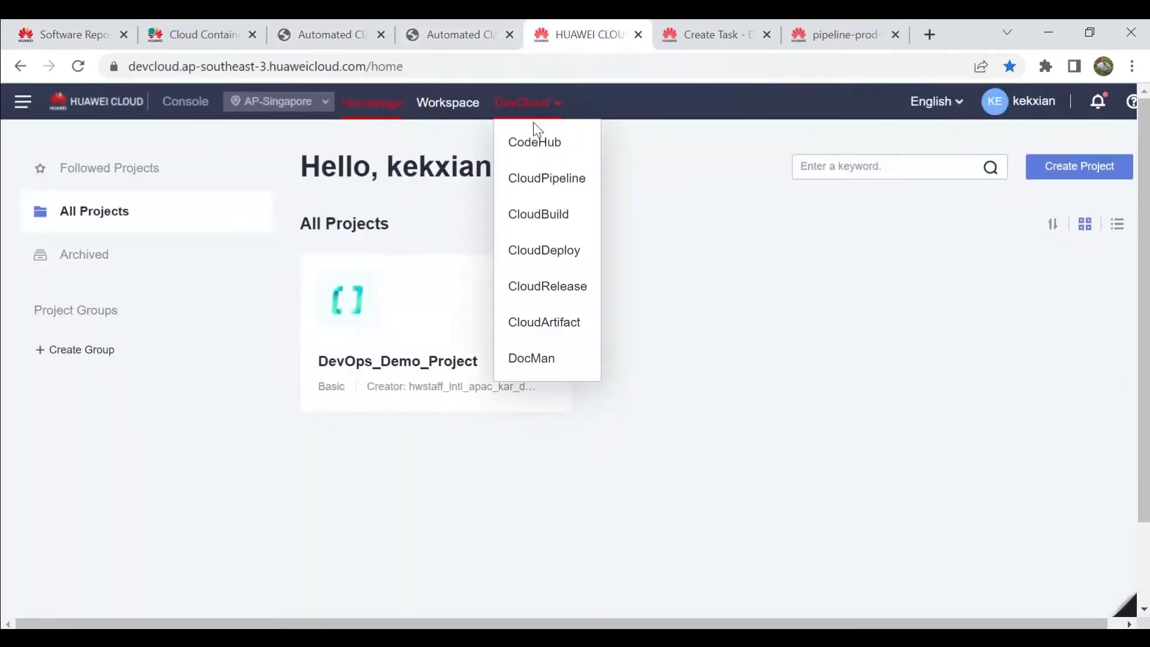
pyautogui.click(568, 256)
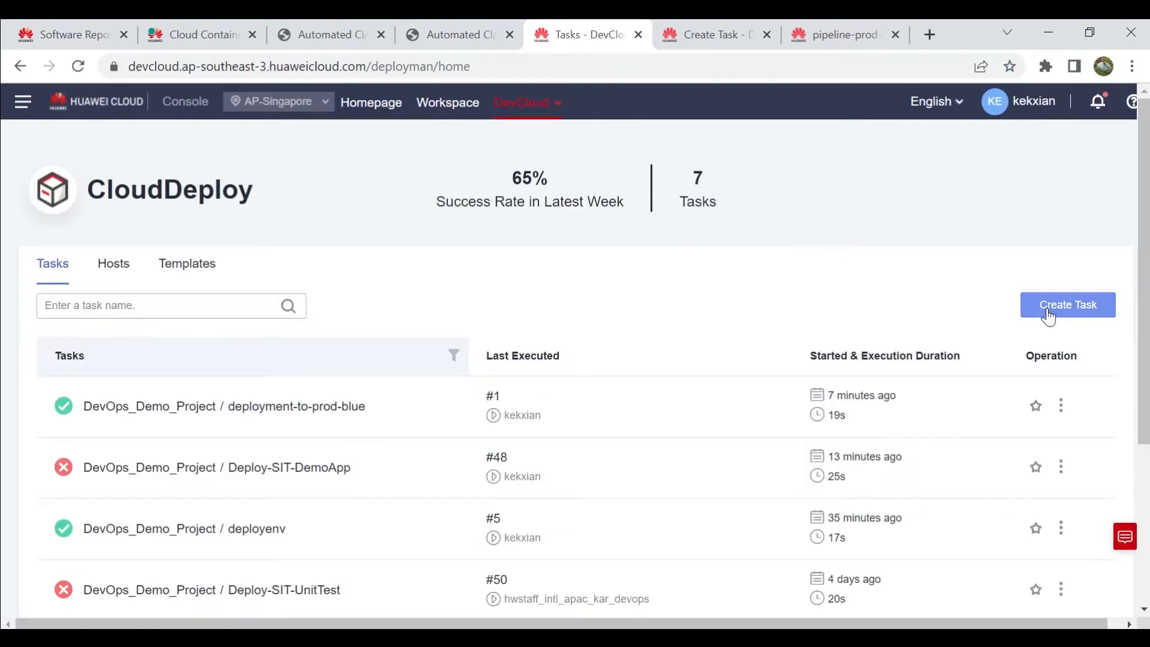
pyautogui.scroll(-3, 1059, 258)
pyautogui.click(1060, 257)
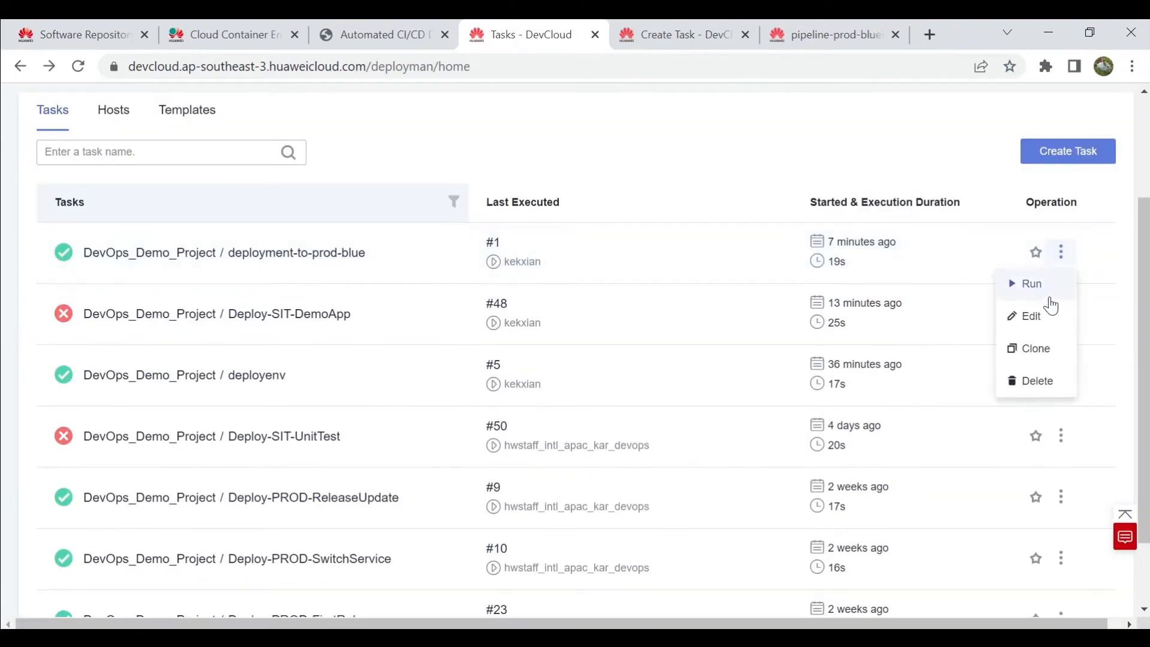
pyautogui.click(1037, 349)
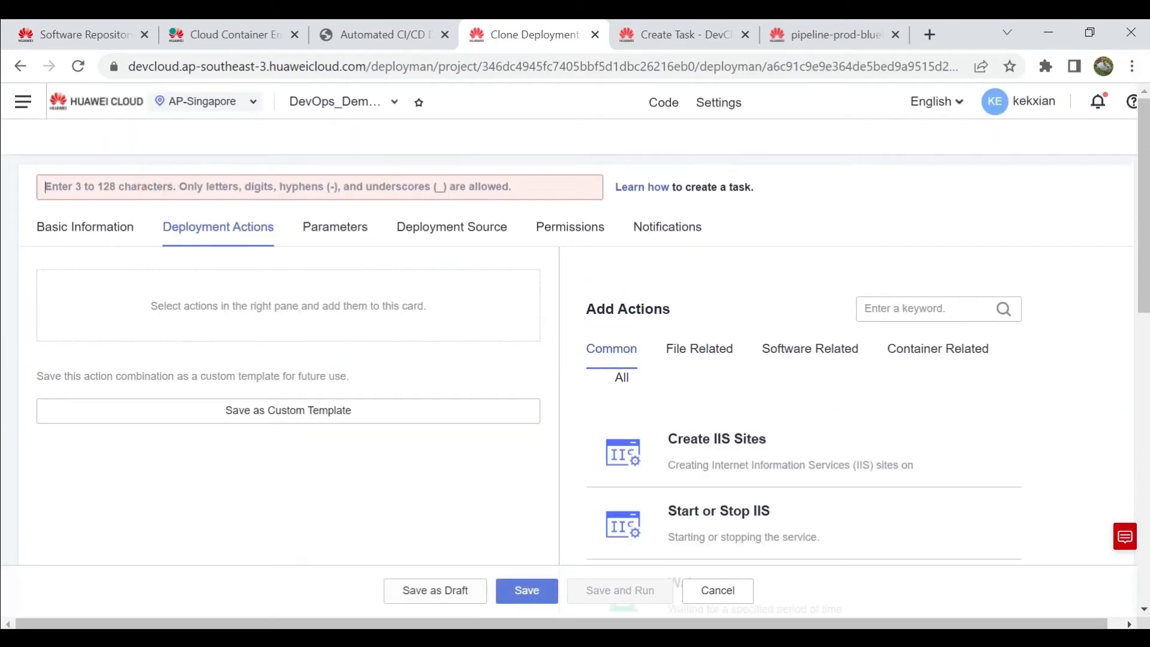
pyautogui.write('deployment-to-green-prod')
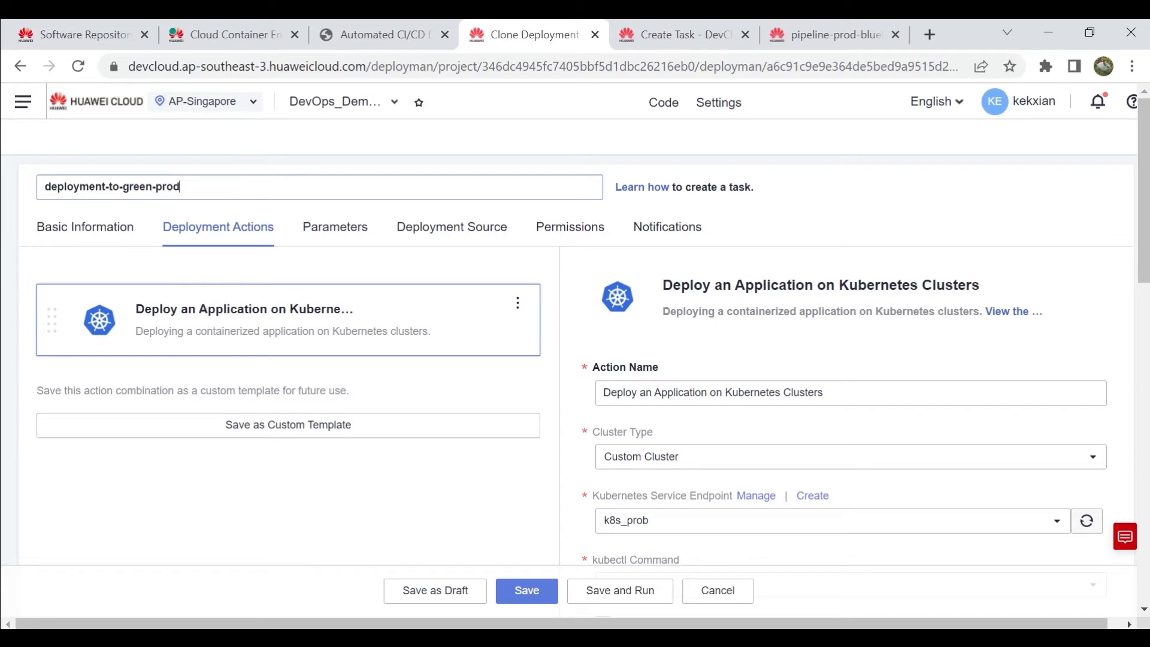
# Step: Set the cloned task's deployment YML file to prod-app-demo-green.yaml from DevCloud-Demo-CloudBuild/Fixed-Release-Version
pyautogui.scroll(-12, 855, 465)
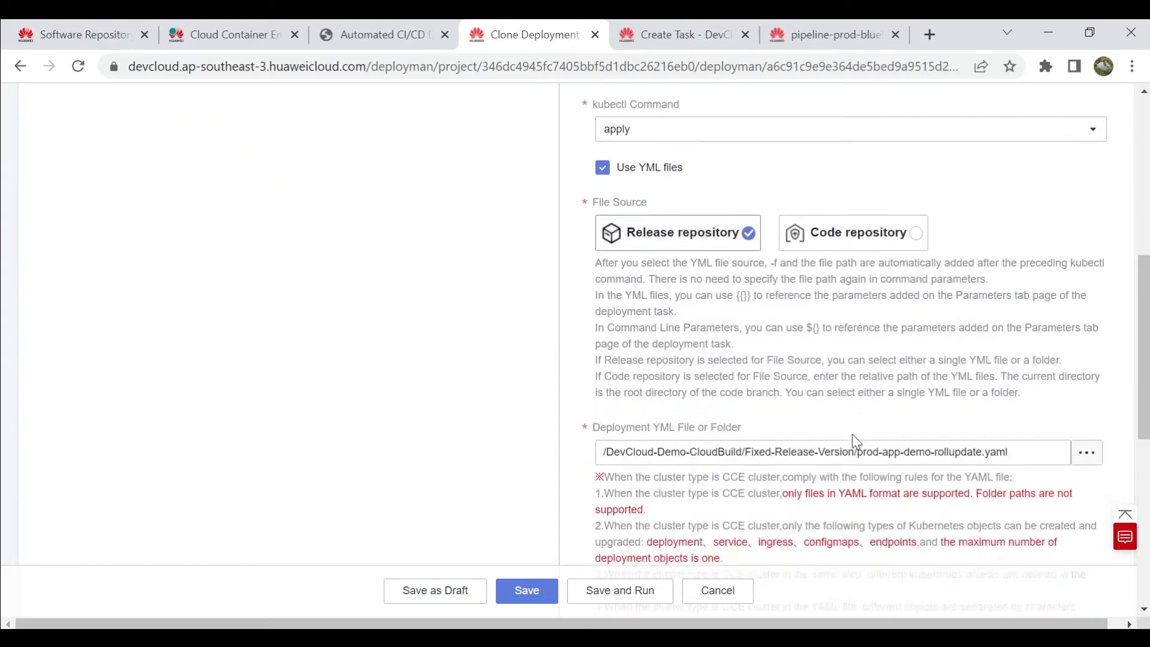
pyautogui.click(1074, 289)
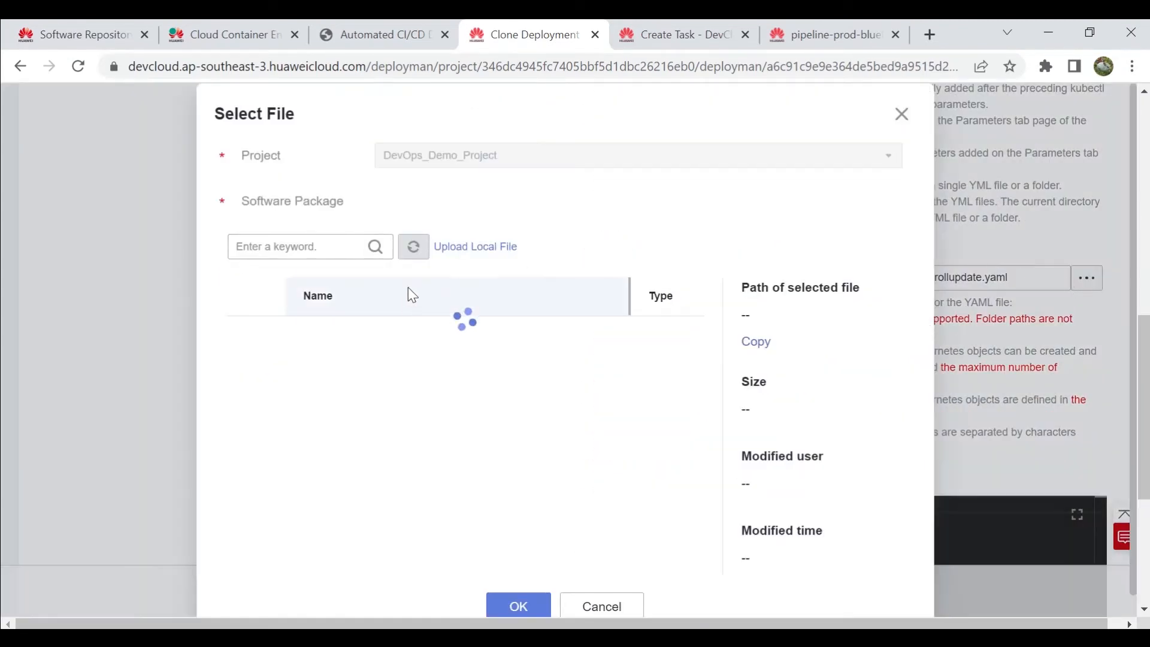
pyautogui.click(395, 337)
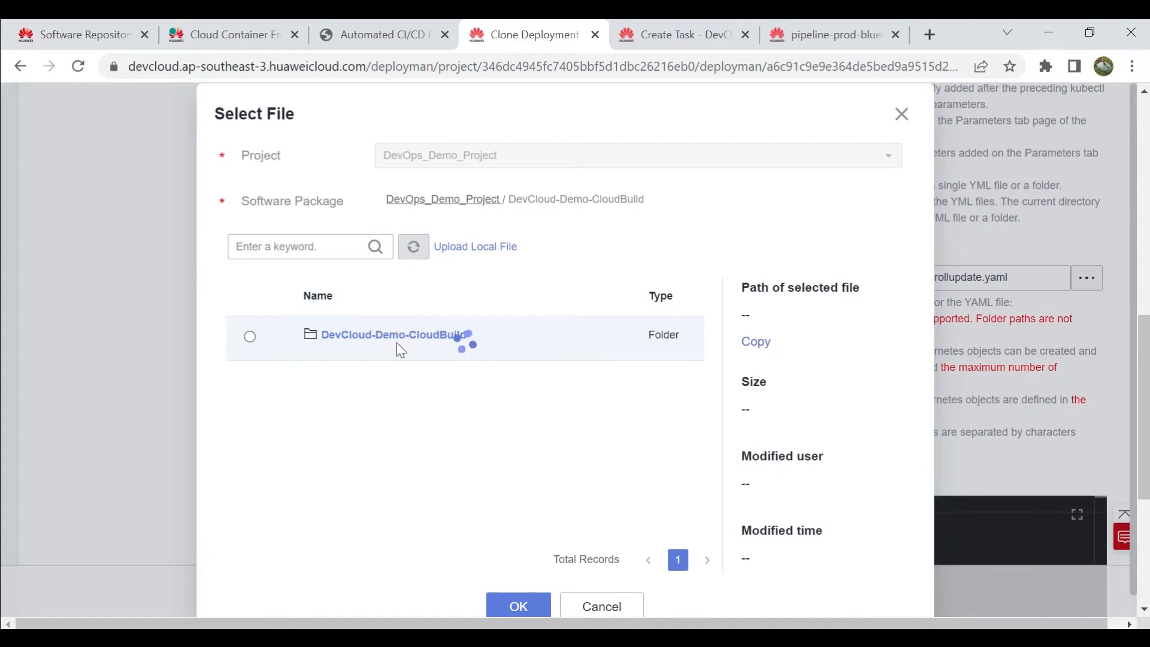
pyautogui.click(388, 339)
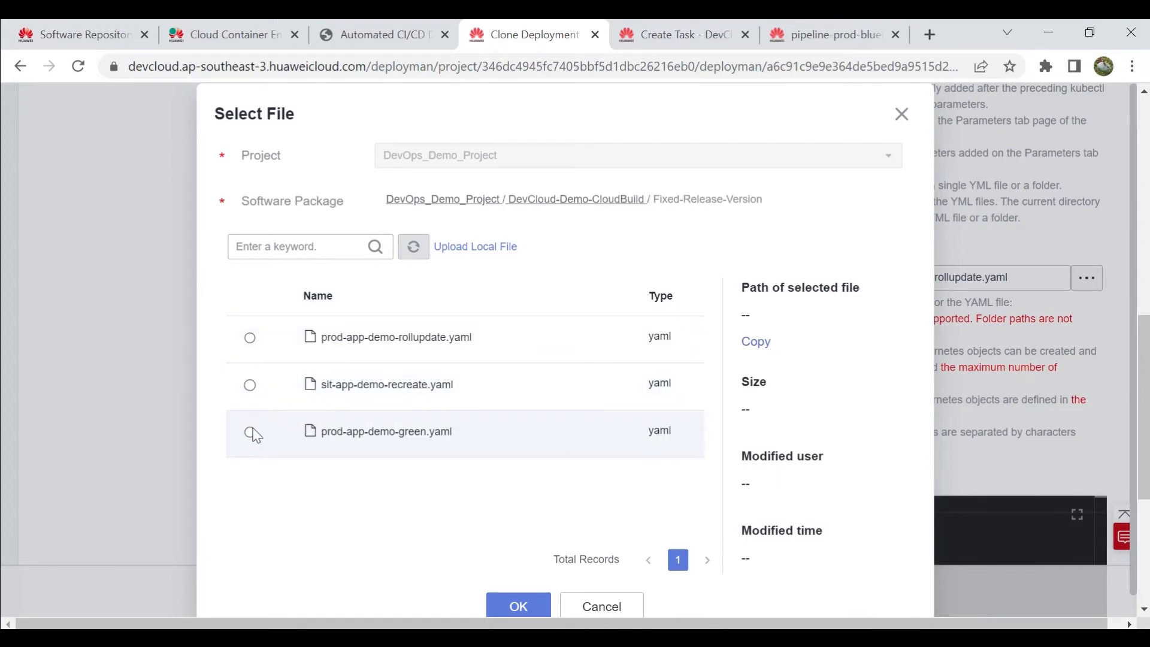
pyautogui.click(251, 433)
pyautogui.scroll(-1, 502, 463)
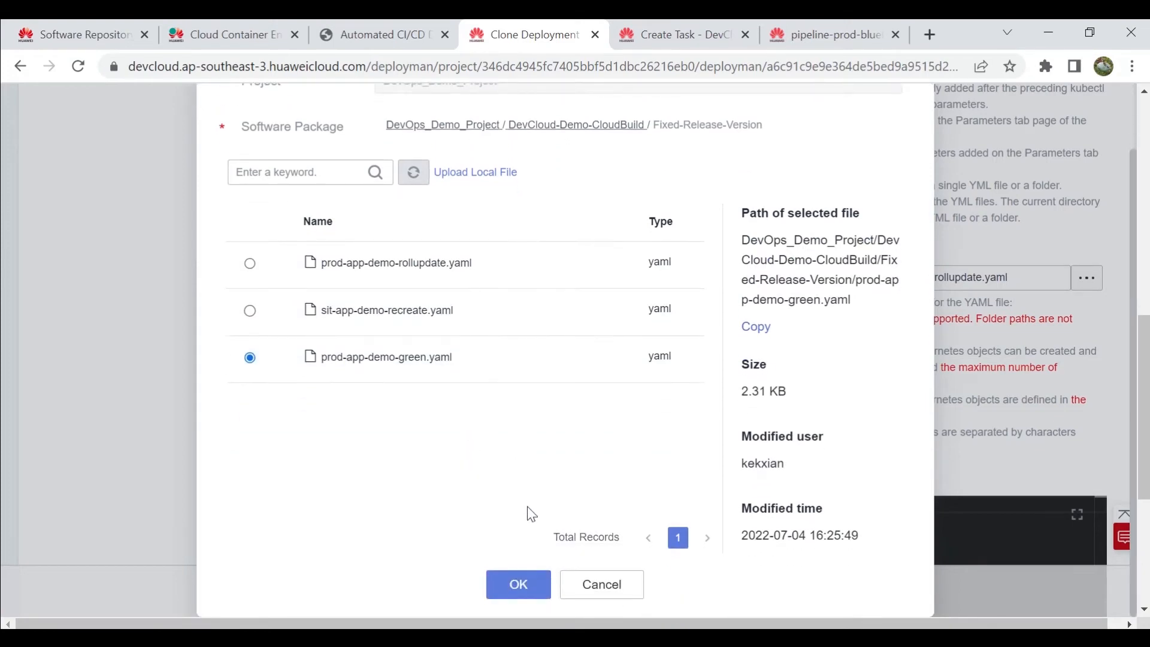
pyautogui.click(519, 584)
pyautogui.scroll(-1, 551, 537)
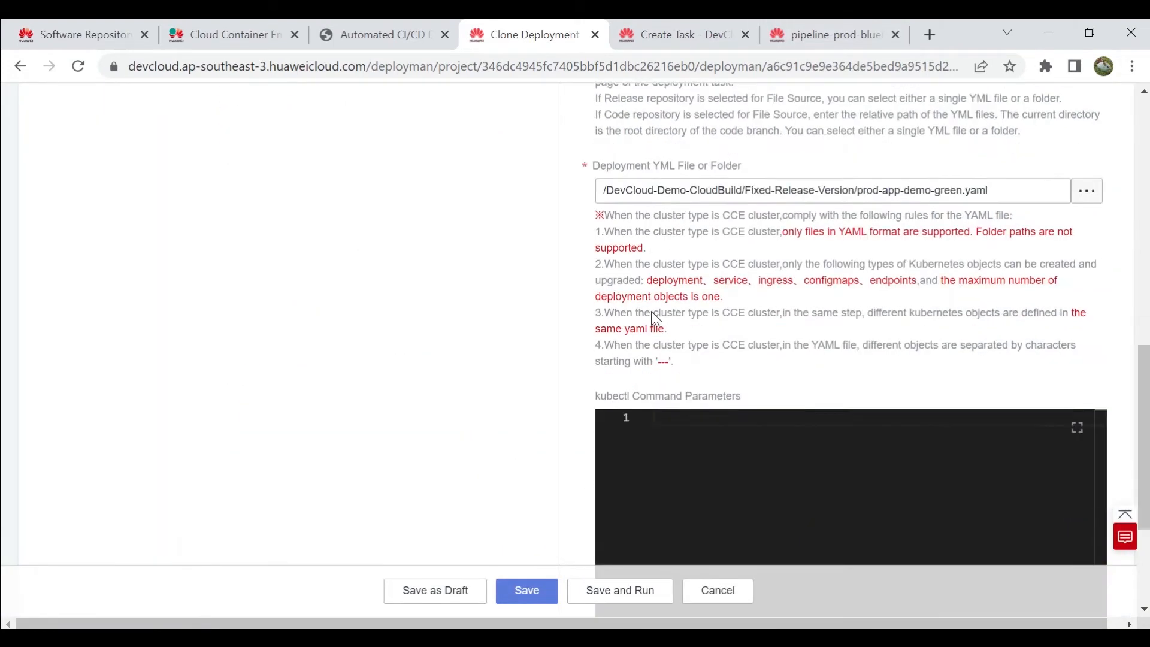
pyautogui.scroll(-1, 585, 526)
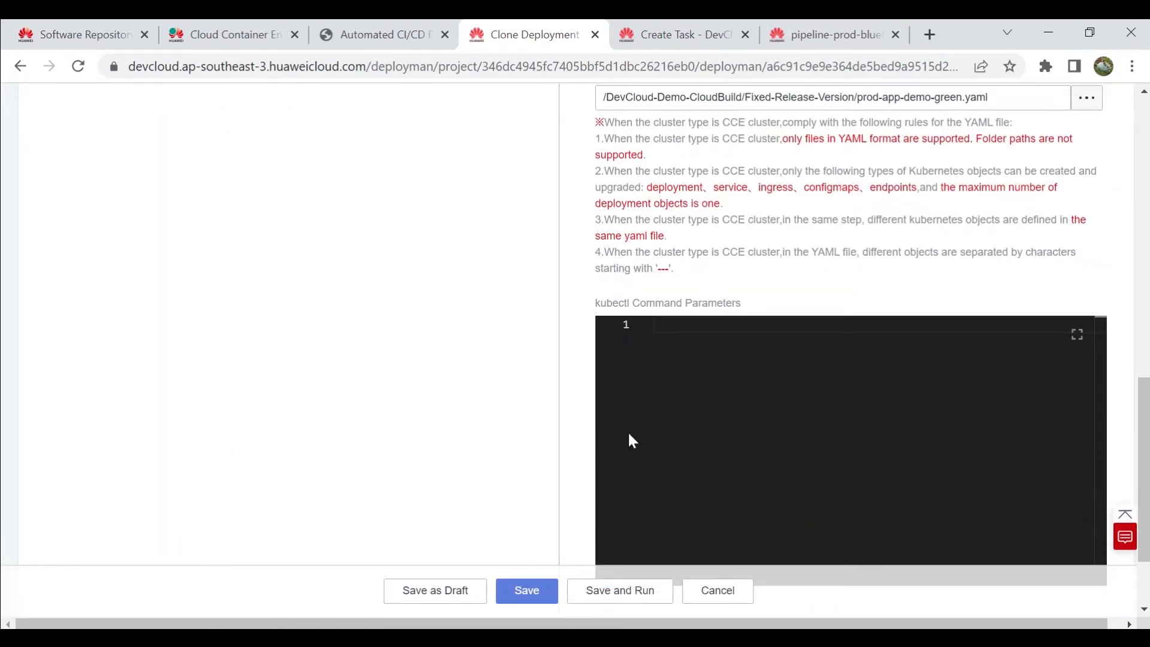
pyautogui.scroll(8, 521, 419)
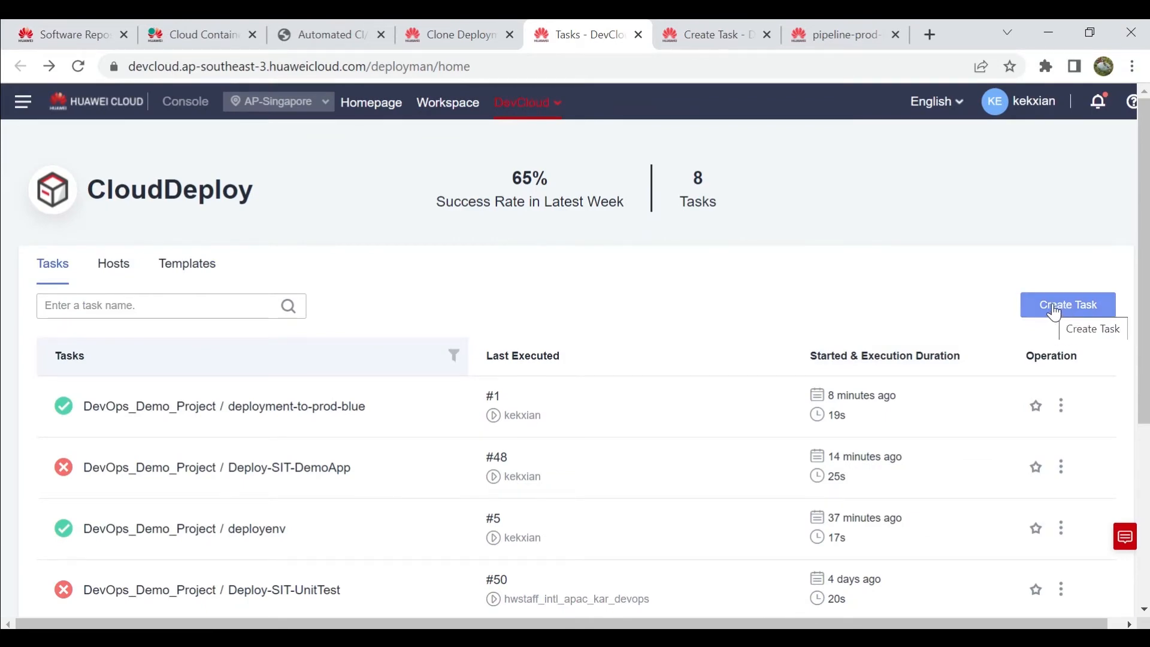
# Step: Create a CloudDeploy task named deployment-bluegreen-switch in DevOps_Demo_Project and choose its template
pyautogui.click(1056, 312)
pyautogui.moveTo(385, 316); pyautogui.dragTo(273, 325)
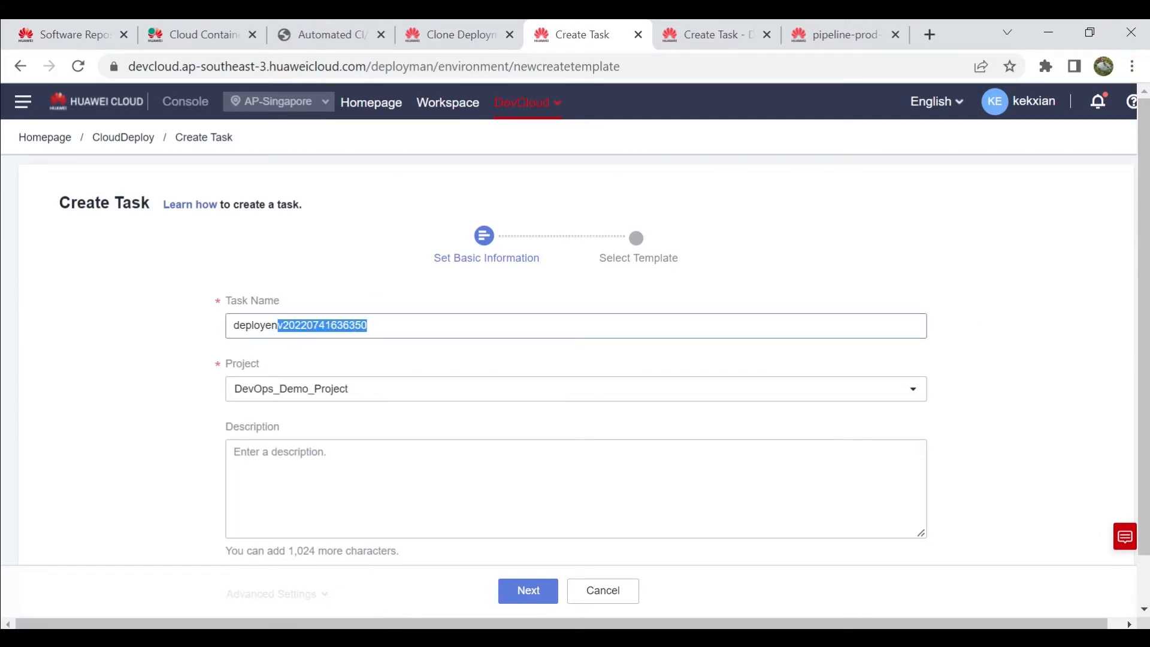
pyautogui.press('BackSpace')
pyautogui.press('BackSpace')
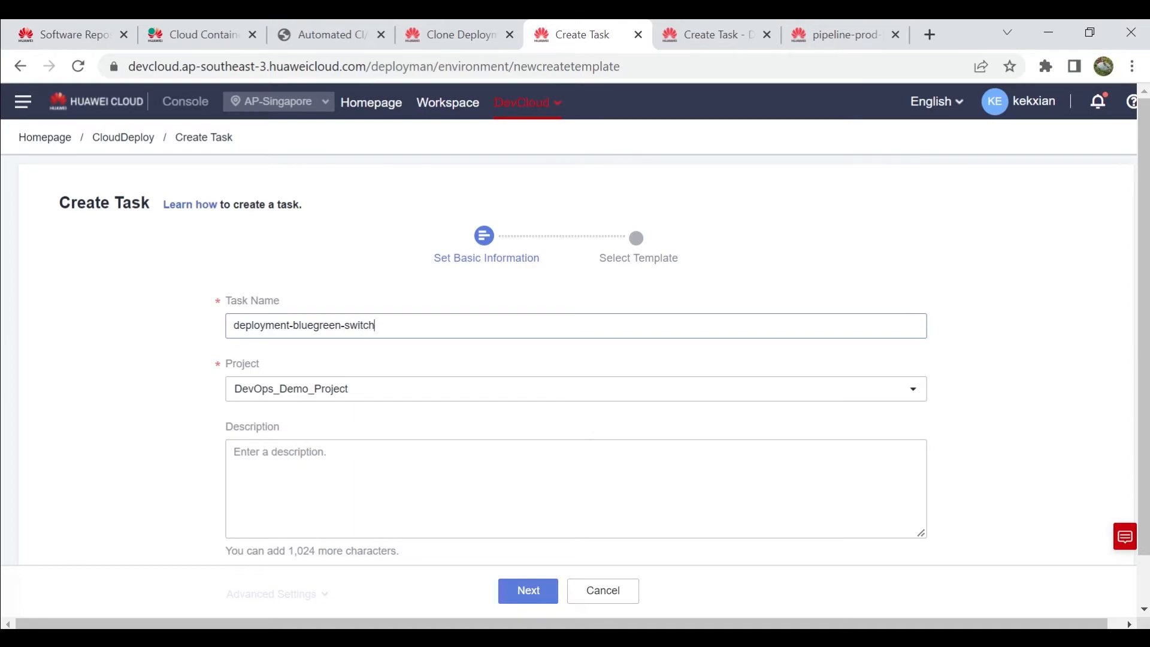
pyautogui.scroll(-1, 575, 359)
pyautogui.click(529, 590)
pyautogui.click(608, 462)
pyautogui.click(572, 591)
# Step: Add the Deploy an Application on Kubernetes Clusters action to the switch task with k8s_prob as its service endpoint
pyautogui.scroll(-2, 830, 250)
pyautogui.click(938, 171)
pyautogui.scroll(-1, 954, 443)
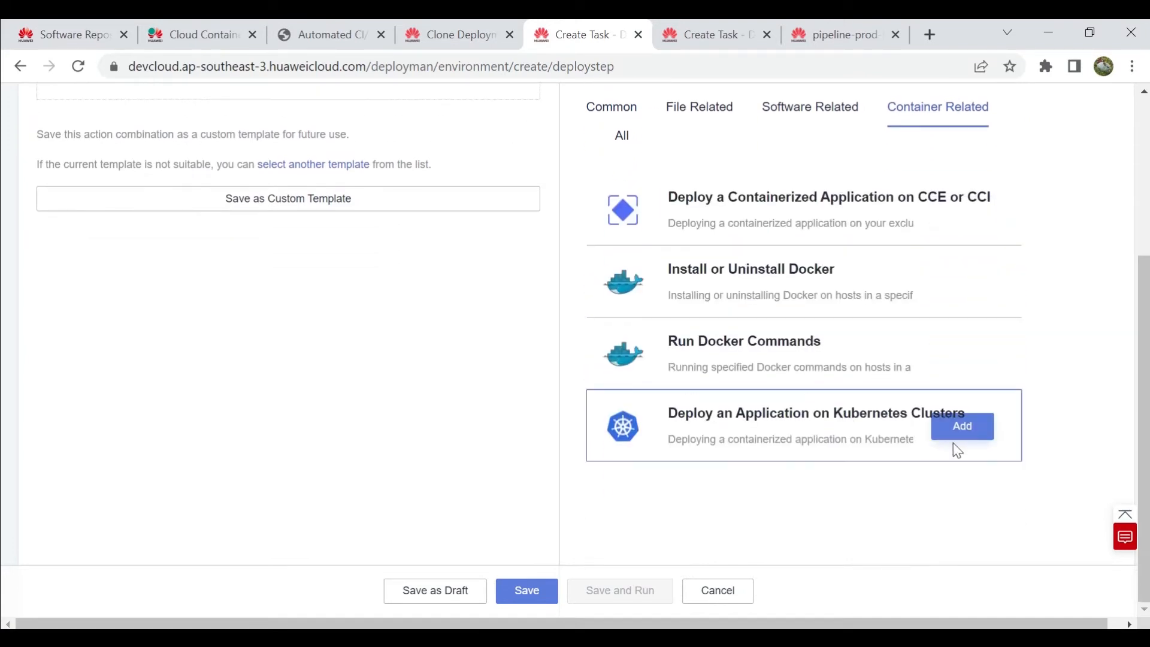
pyautogui.click(959, 444)
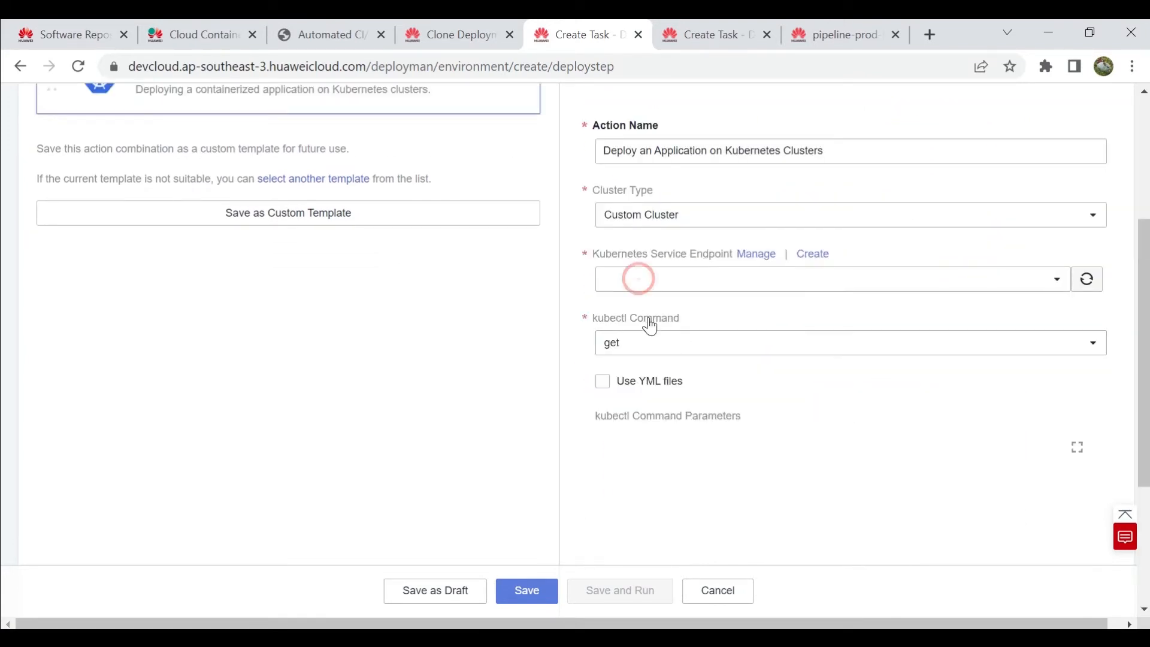
pyautogui.click(668, 280)
pyautogui.click(655, 338)
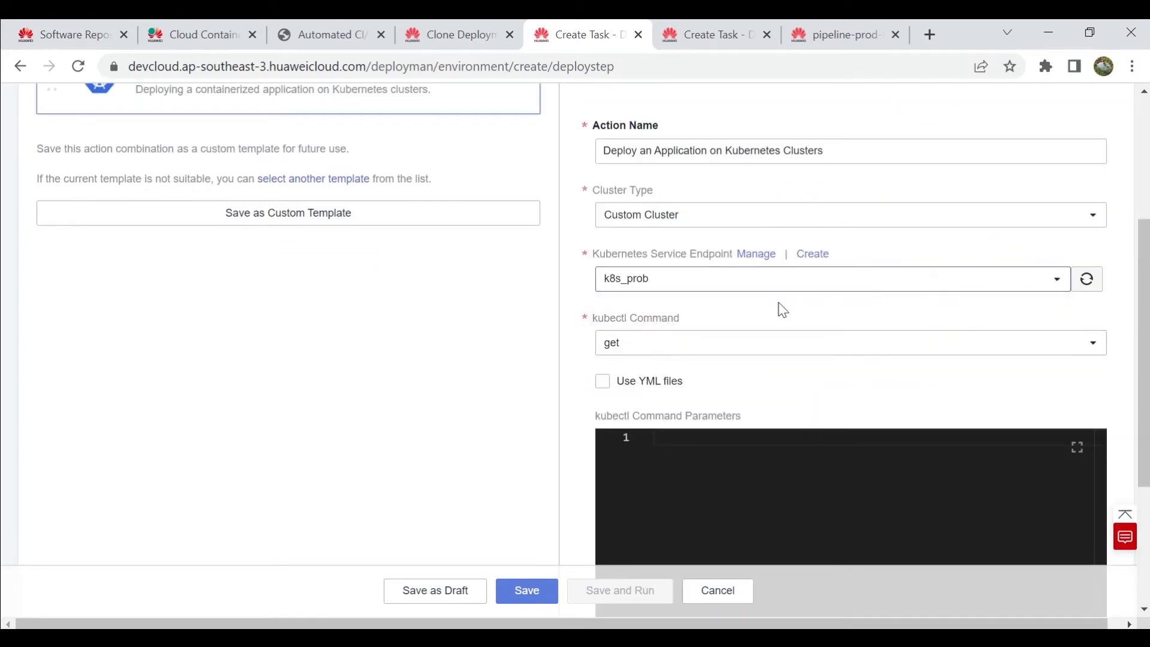
# Step: Set the kubectl command of the Kubernetes deployment action to patch
pyautogui.click(672, 349)
pyautogui.scroll(-5, 665, 480)
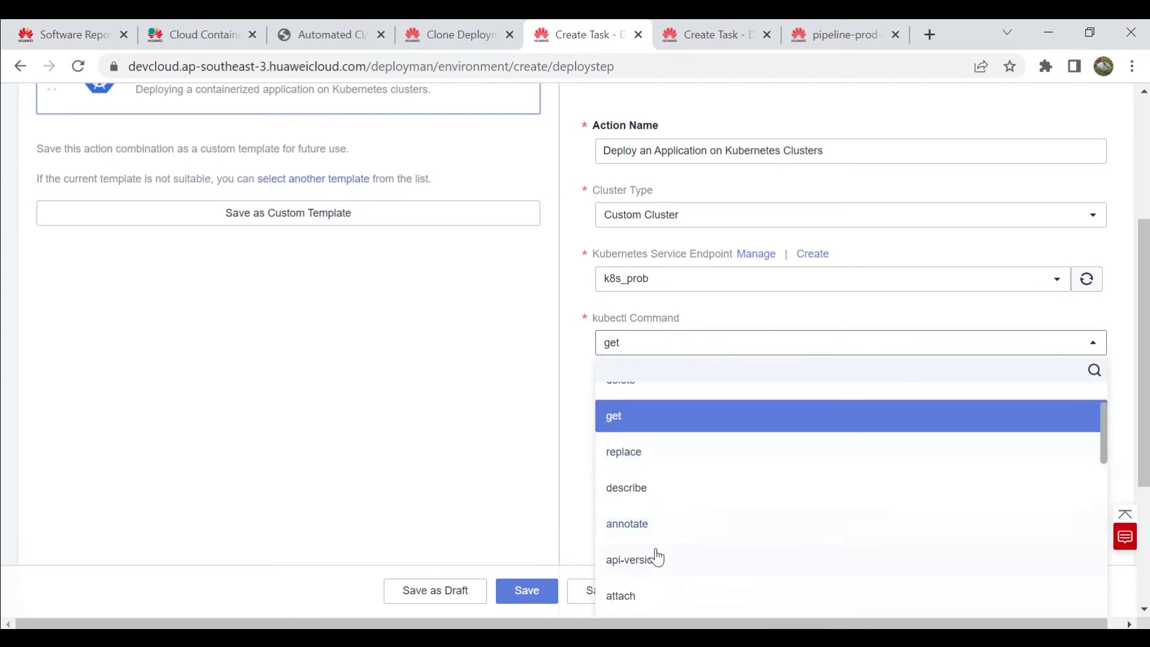
pyautogui.write('patch')
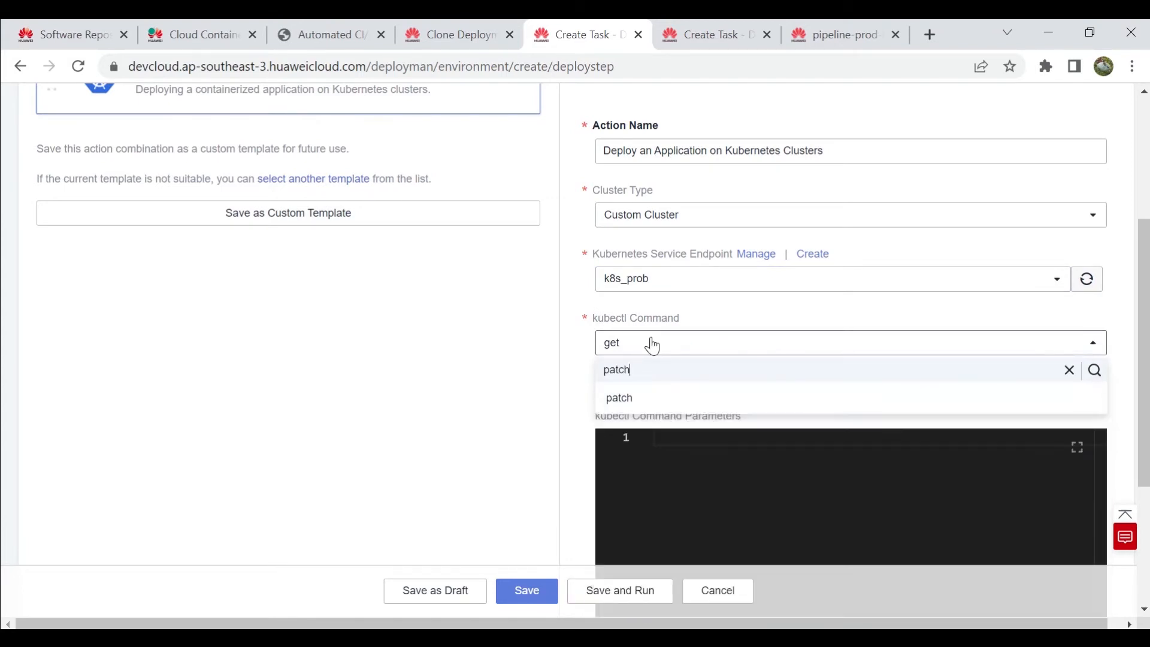
pyautogui.click(642, 399)
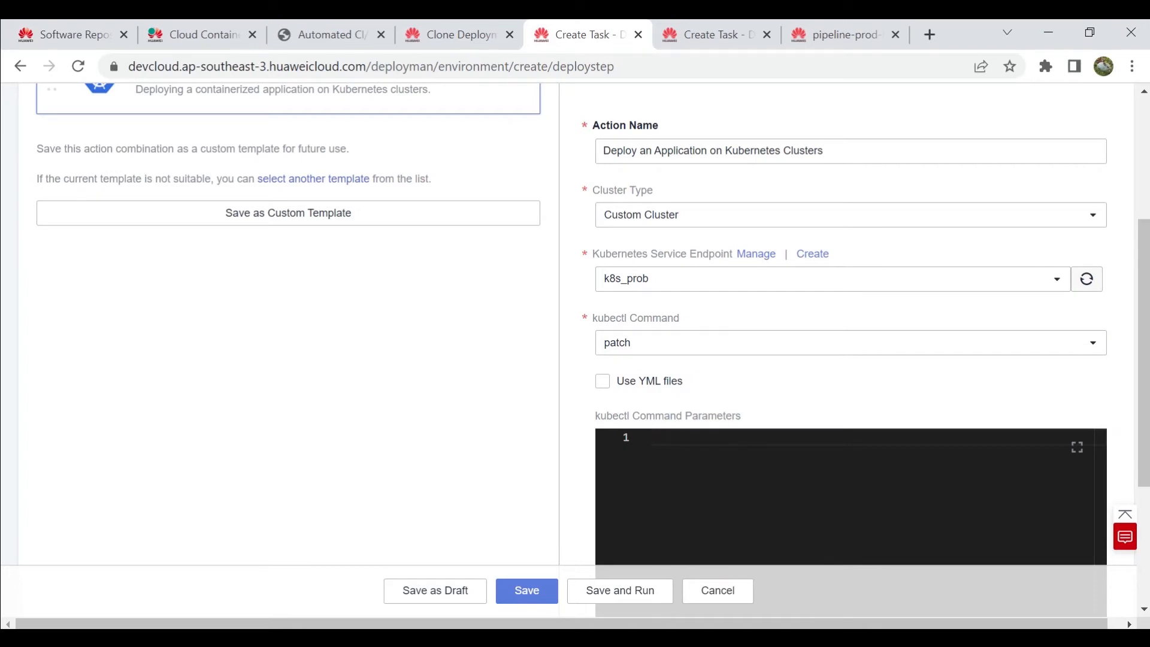
# Step: Enter the kubectl parameters -n ns-devops service php-fpm-nginx -p '{"spec":{"selector":{"app": "php-fpm-nginx-green"}}}' and save the switch task
pyautogui.write('ginx -p \'{"spec":{"selector":{"app": "php-fpm-nginx-green"}}}\'')
pyautogui.hotkey('shift', 'Home')
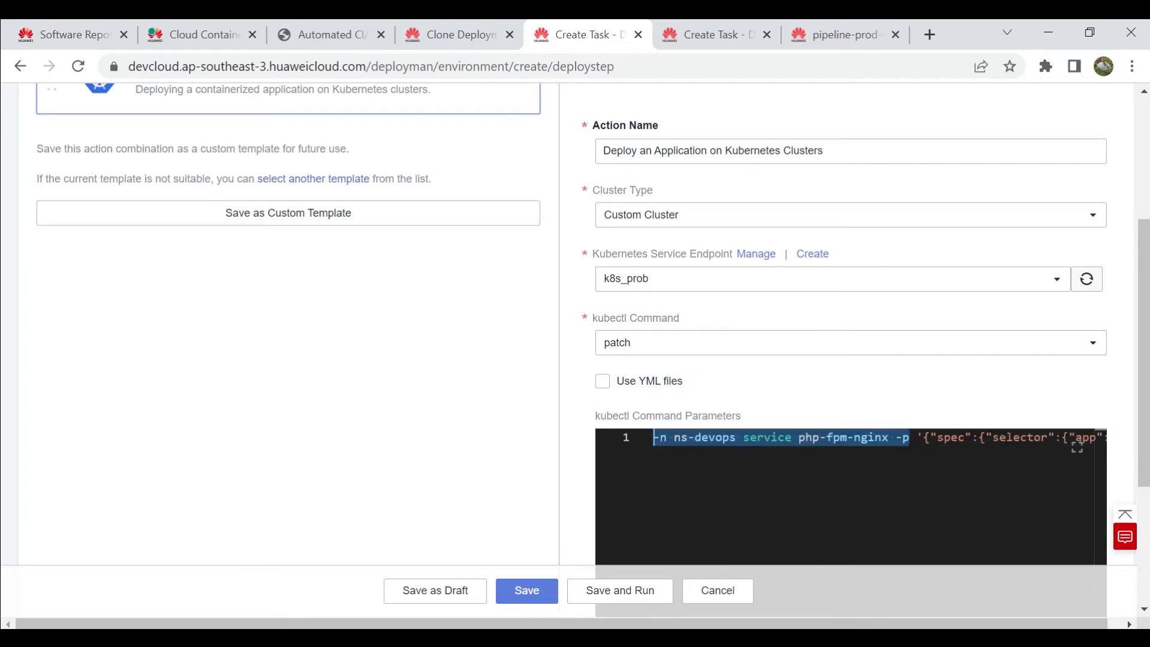
pyautogui.moveTo(937, 438); pyautogui.dragTo(1100, 439)
pyautogui.click(899, 498)
pyautogui.moveTo(666, 438); pyautogui.dragTo(678, 438)
pyautogui.moveTo(741, 474); pyautogui.dragTo(740, 438)
pyautogui.click(529, 605)
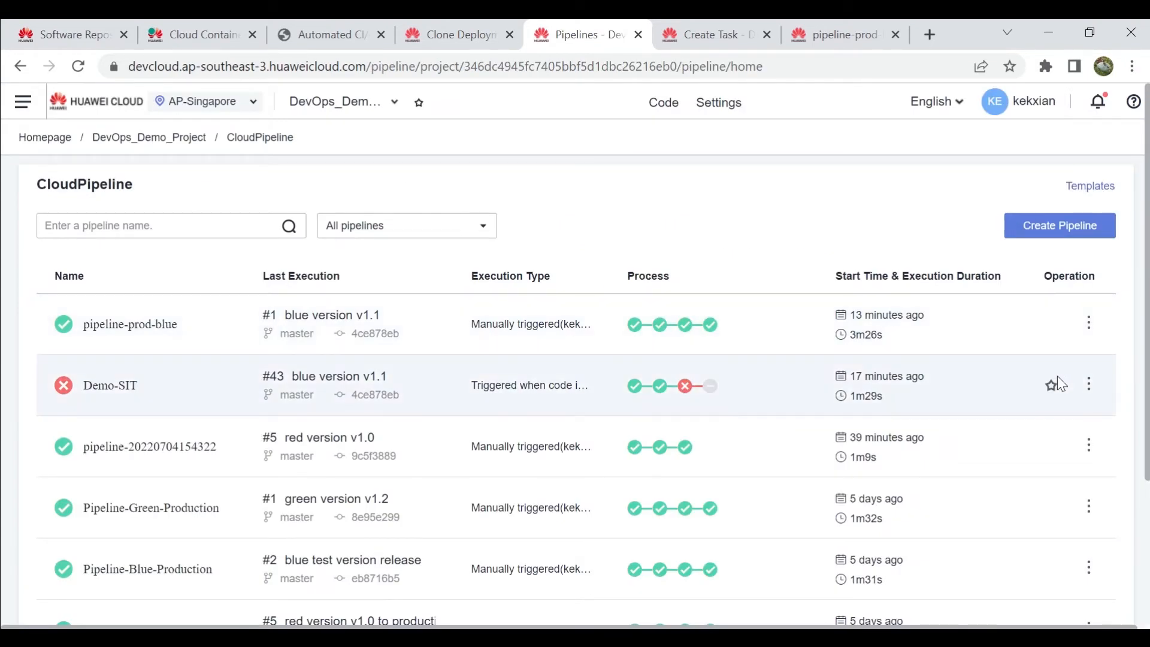
# Step: Start cloning pipeline-prod-blue and set the copy's CloudDeploy task to deployment-to-green-prod
pyautogui.click(1089, 324)
pyautogui.click(1027, 414)
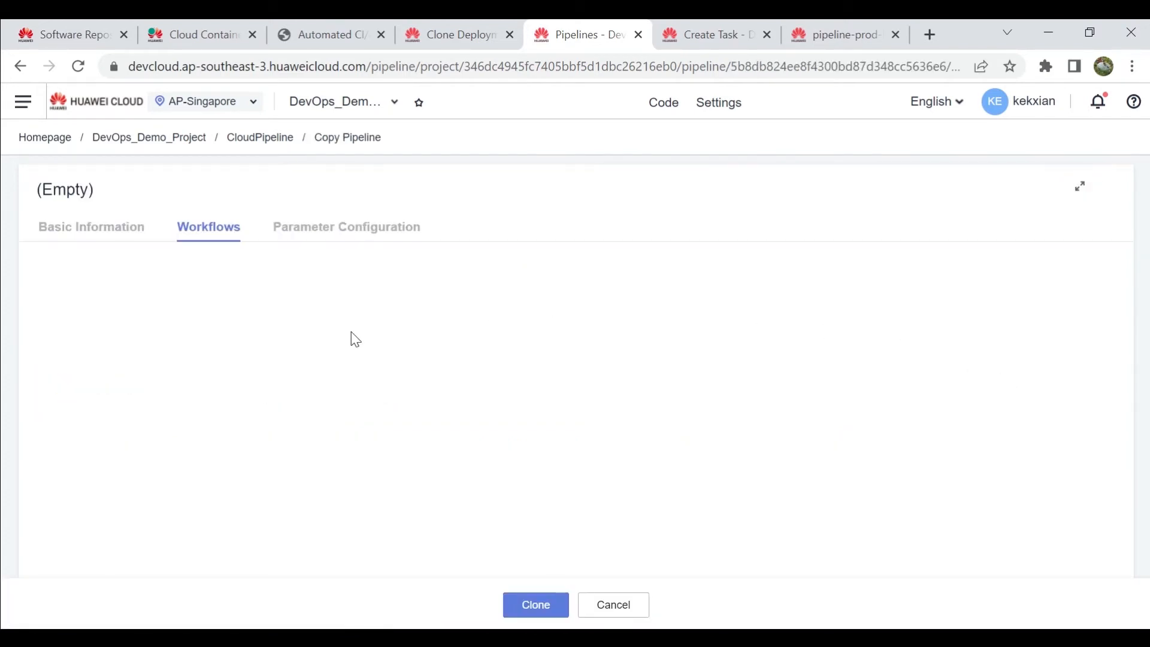
pyautogui.click(950, 400)
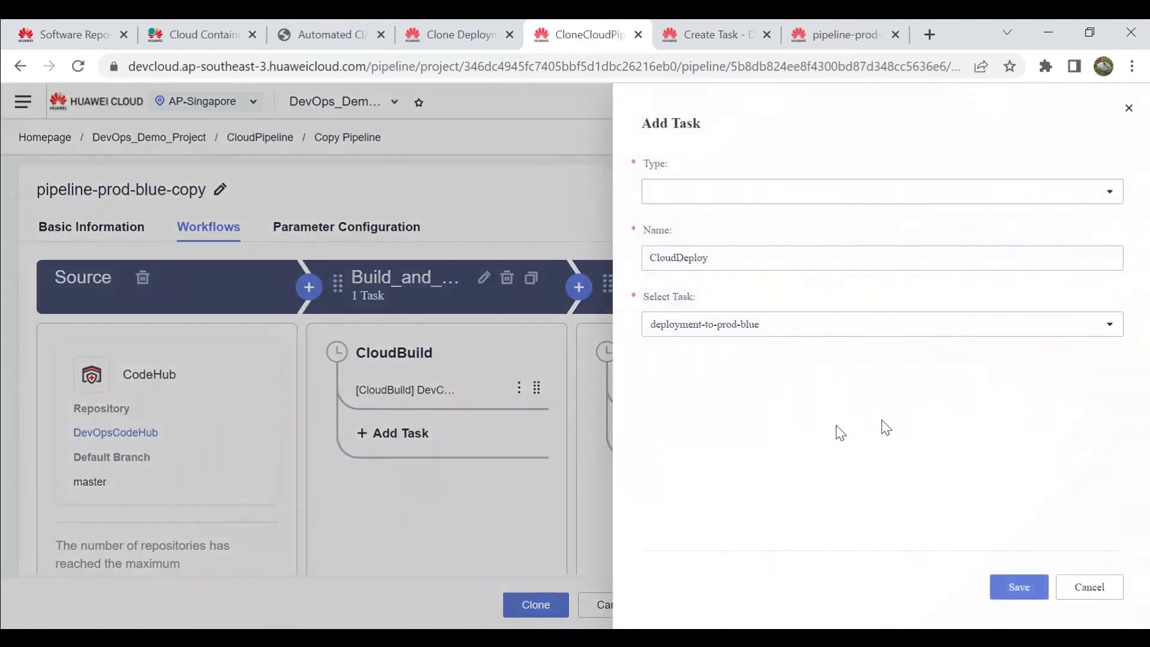
pyautogui.click(674, 329)
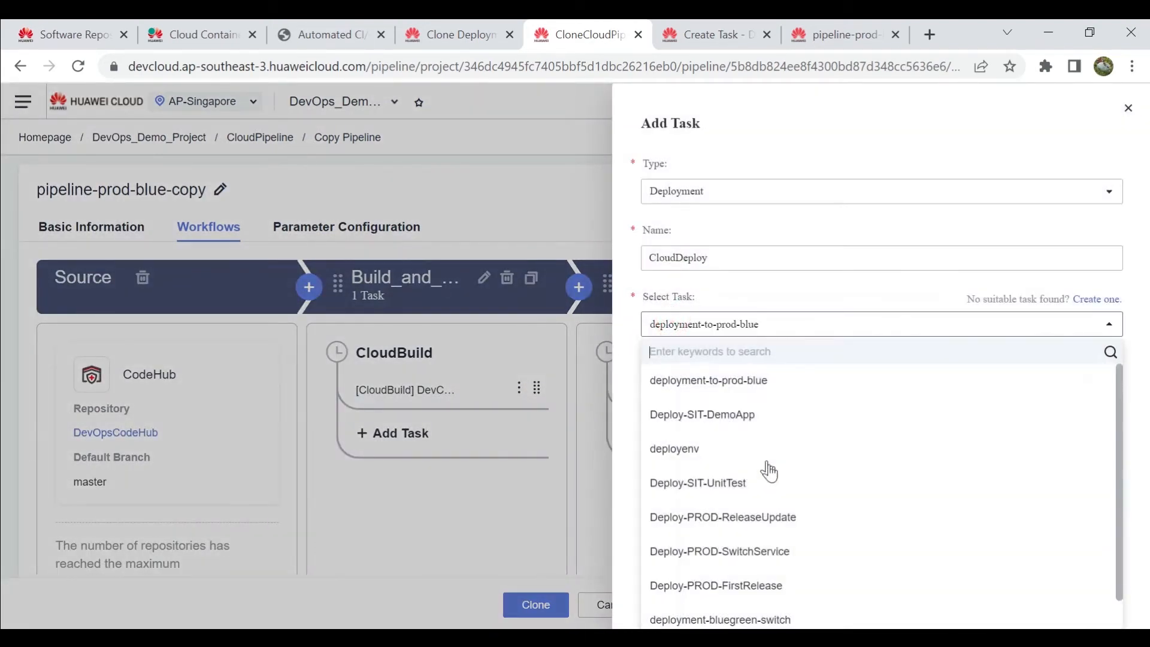
pyautogui.scroll(-2, 765, 467)
pyautogui.click(773, 614)
# Step: Reference the pipeline parameters ${imageName} and ${buildVersion} in the CloudDeploy task and save it
pyautogui.moveTo(752, 392)
pyautogui.moveTo(743, 412); pyautogui.dragTo(662, 412)
pyautogui.write('$')
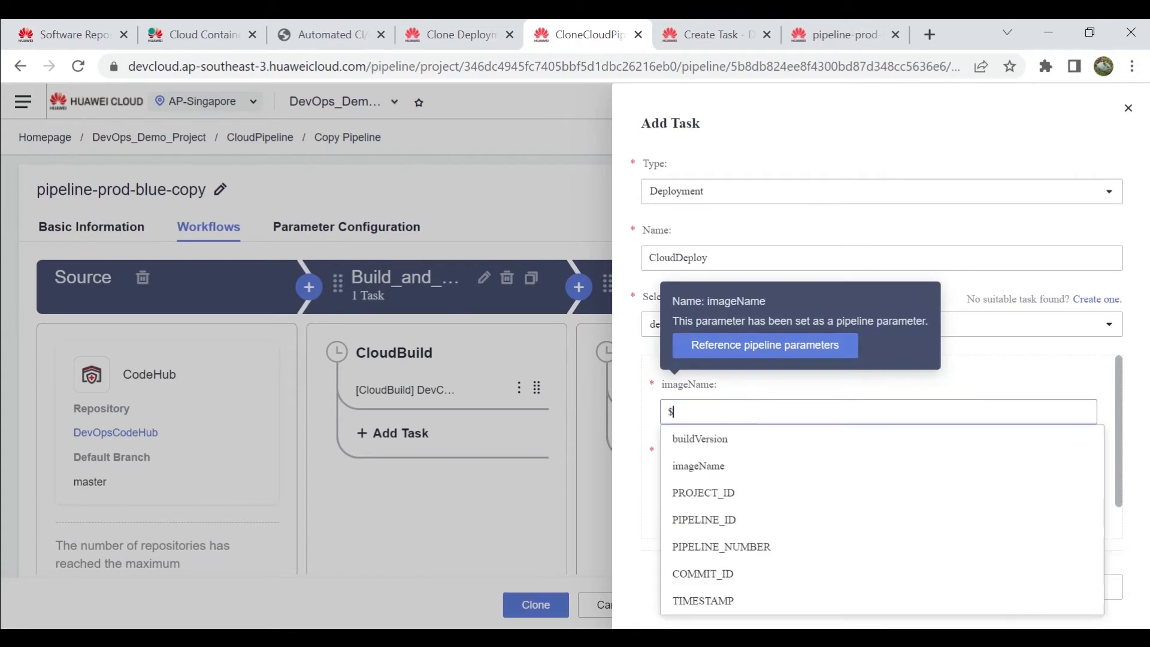
pyautogui.click(676, 465)
pyautogui.moveTo(719, 478); pyautogui.dragTo(598, 490)
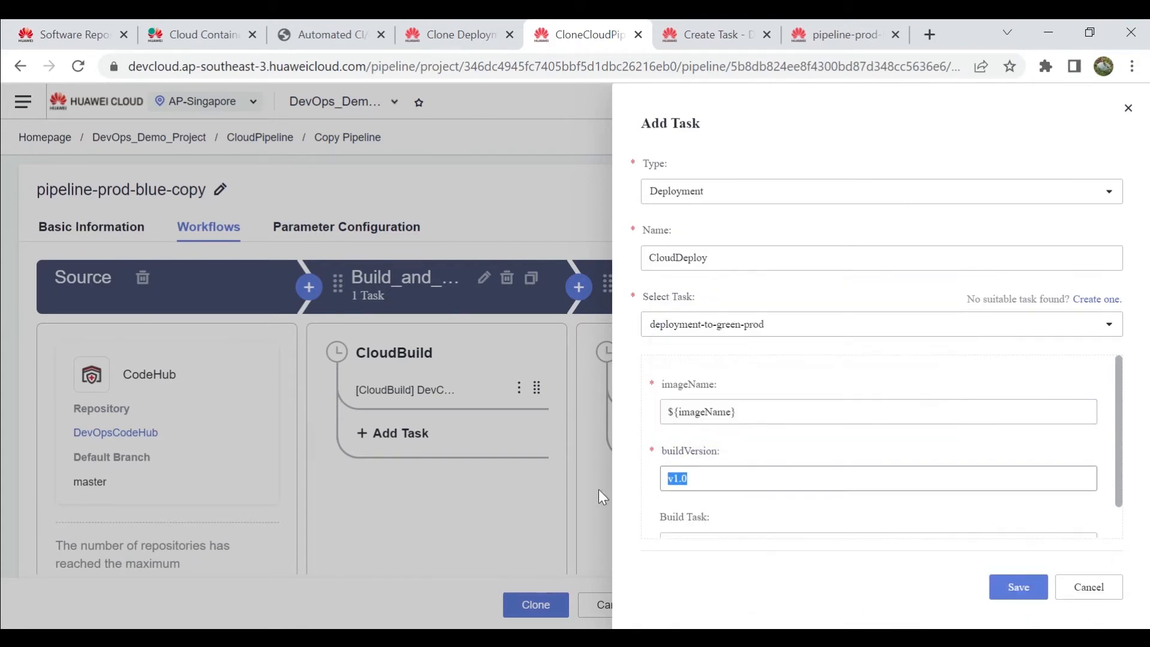
pyautogui.write('$')
pyautogui.click(698, 506)
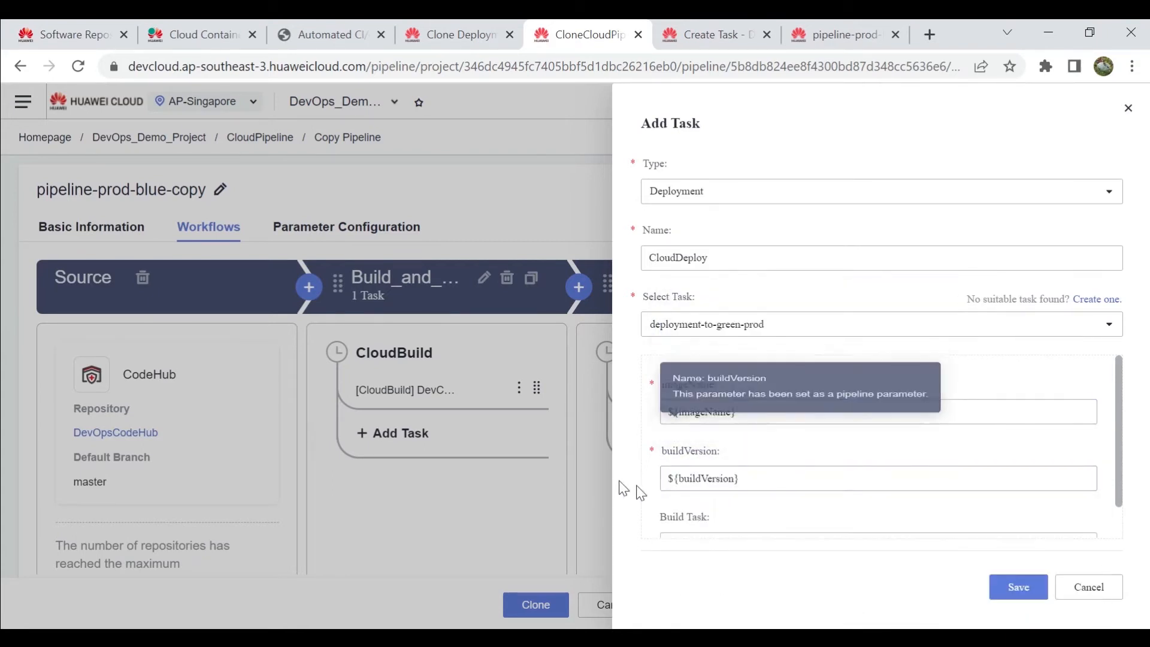
pyautogui.click(1019, 587)
# Step: Check the copied pipeline's custom parameters and complete the clone
pyautogui.scroll(-2, 594, 398)
pyautogui.scroll(2, 593, 398)
pyautogui.click(376, 233)
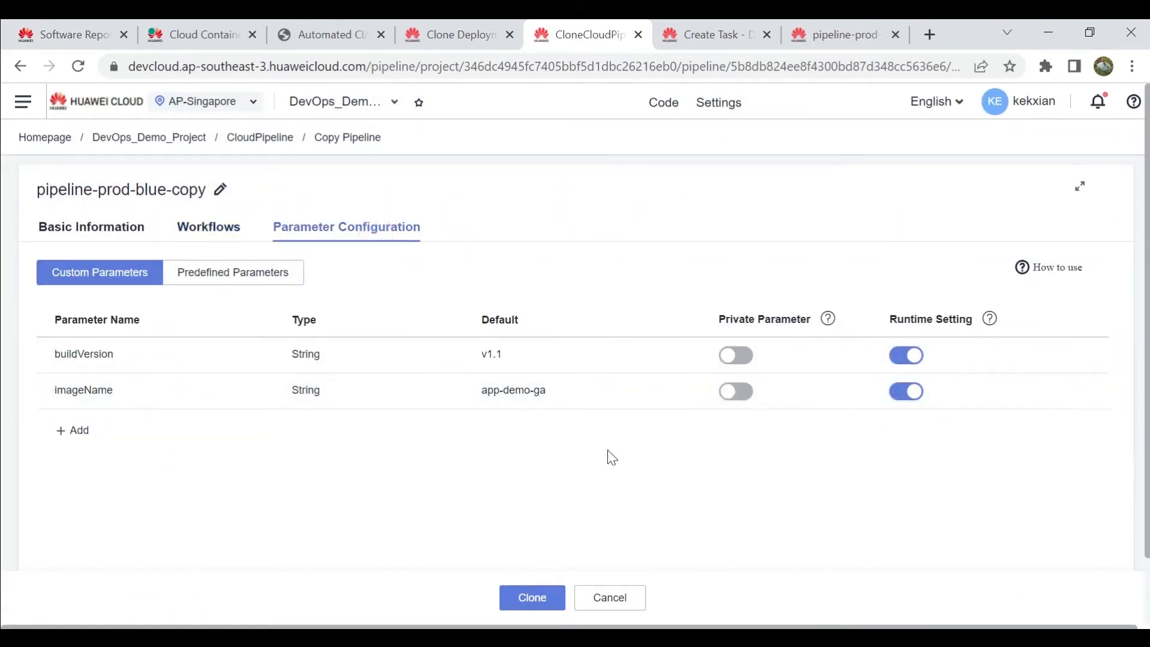
pyautogui.scroll(-2, 576, 515)
pyautogui.click(531, 600)
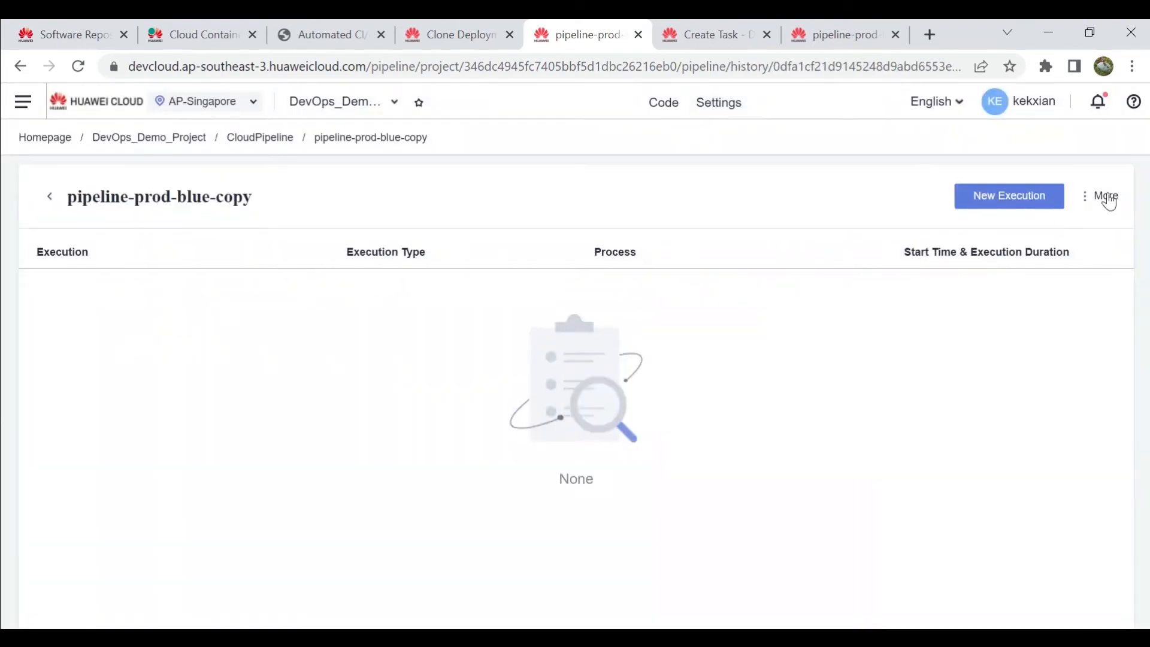
# Step: Edit the cloned pipeline, rename it pipeline-prod-green and save its configuration
pyautogui.click(1097, 196)
pyautogui.click(1046, 240)
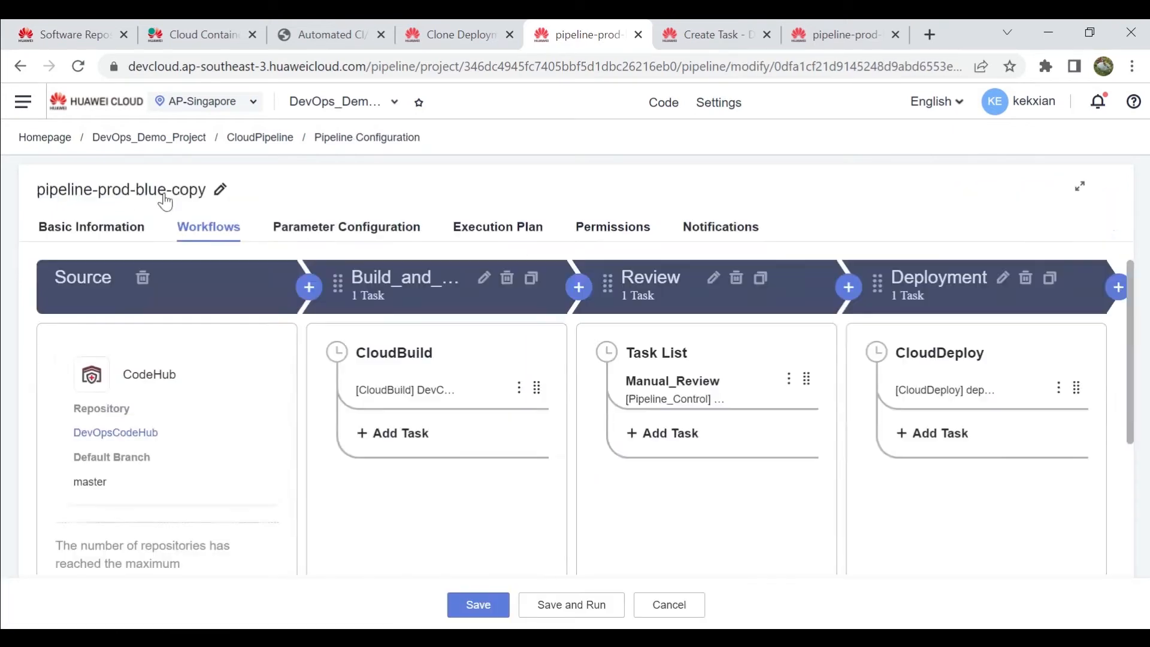
pyautogui.click(230, 198)
pyautogui.moveTo(216, 190); pyautogui.dragTo(134, 189)
pyautogui.write('gree')
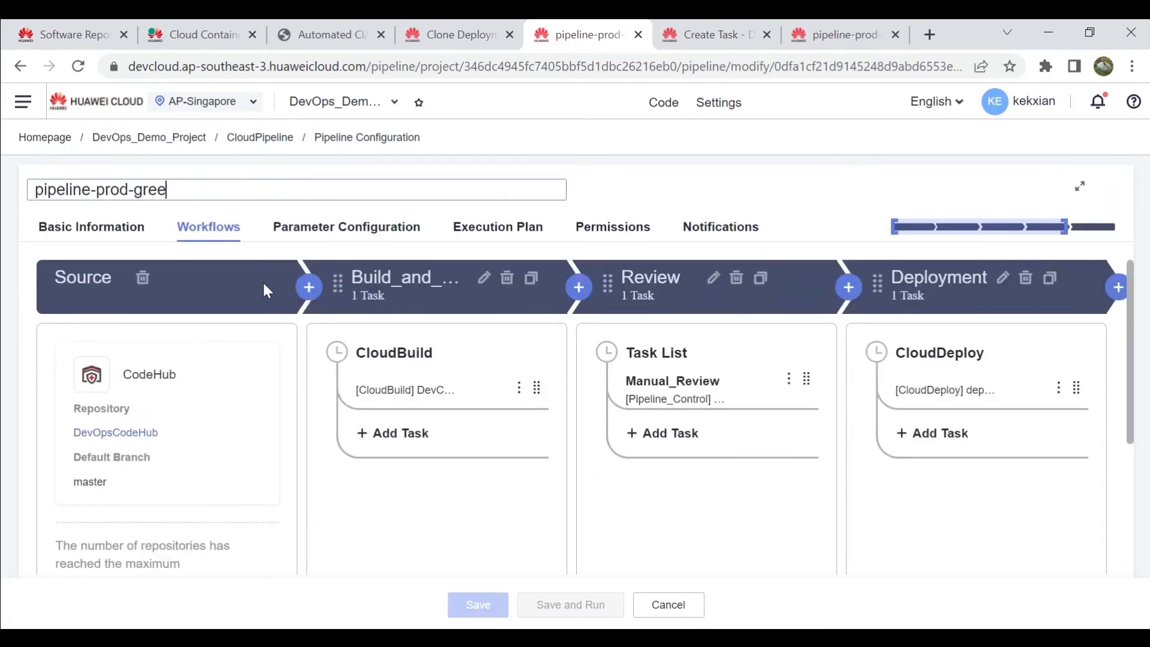
pyautogui.write('bn')
pyautogui.press('BackSpace')
pyautogui.press('BackSpace')
pyautogui.write('n')
pyautogui.click(460, 539)
pyautogui.click(490, 604)
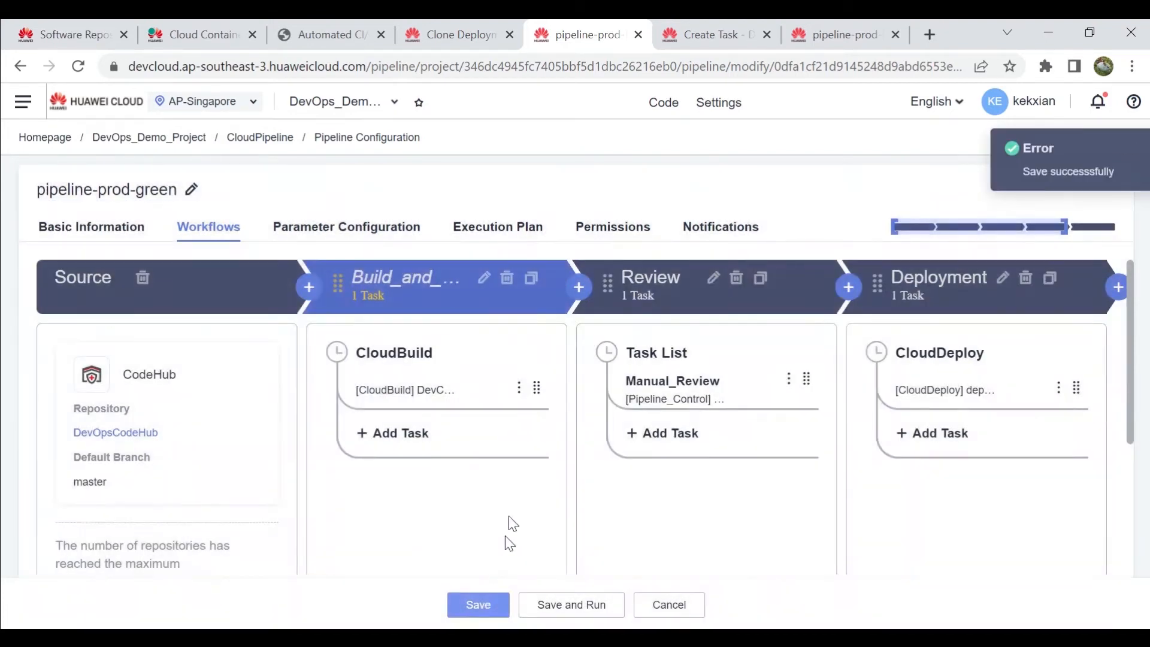
pyautogui.click(51, 138)
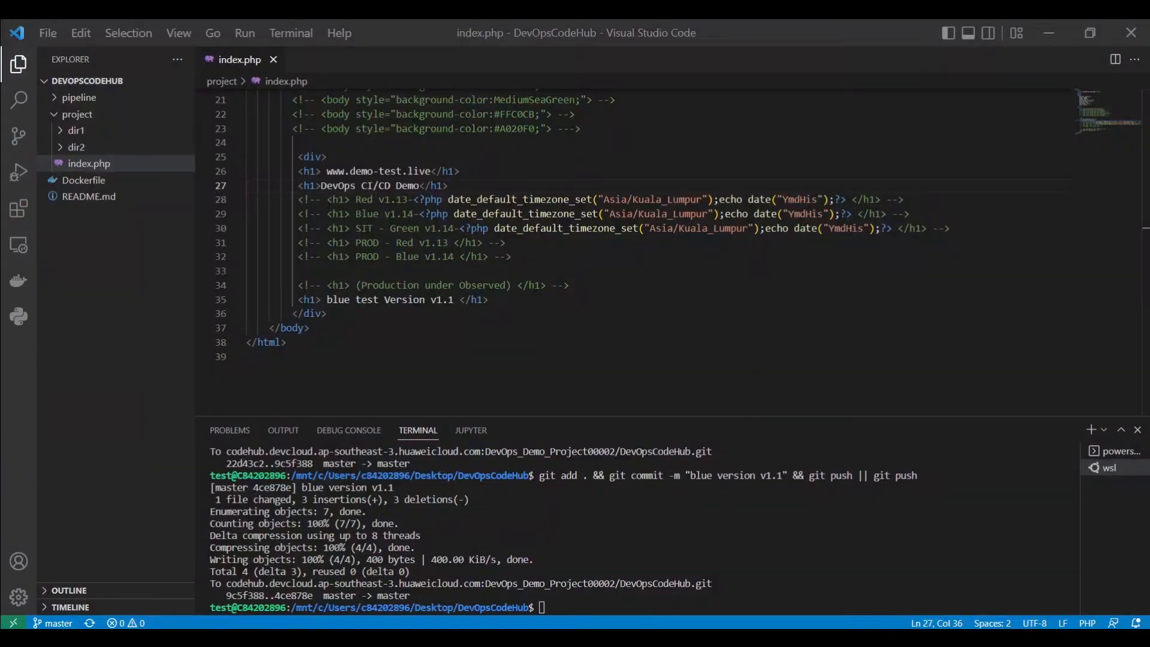
# Step: In Visual Studio Code, comment out the DodgerBlue body line of index.php and uncomment the MediumSeaGreen one
pyautogui.scroll(5, 629, 252)
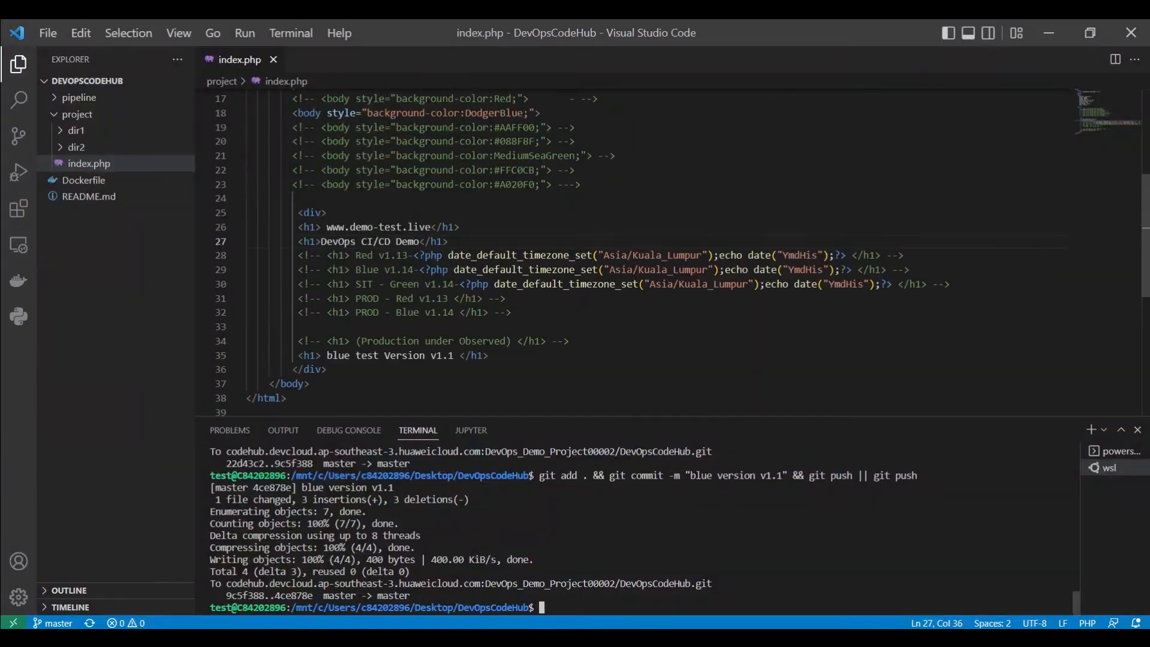
pyautogui.click(449, 275)
pyautogui.hotkey('ctrl', '/')
pyautogui.click(487, 339)
pyautogui.click(500, 310)
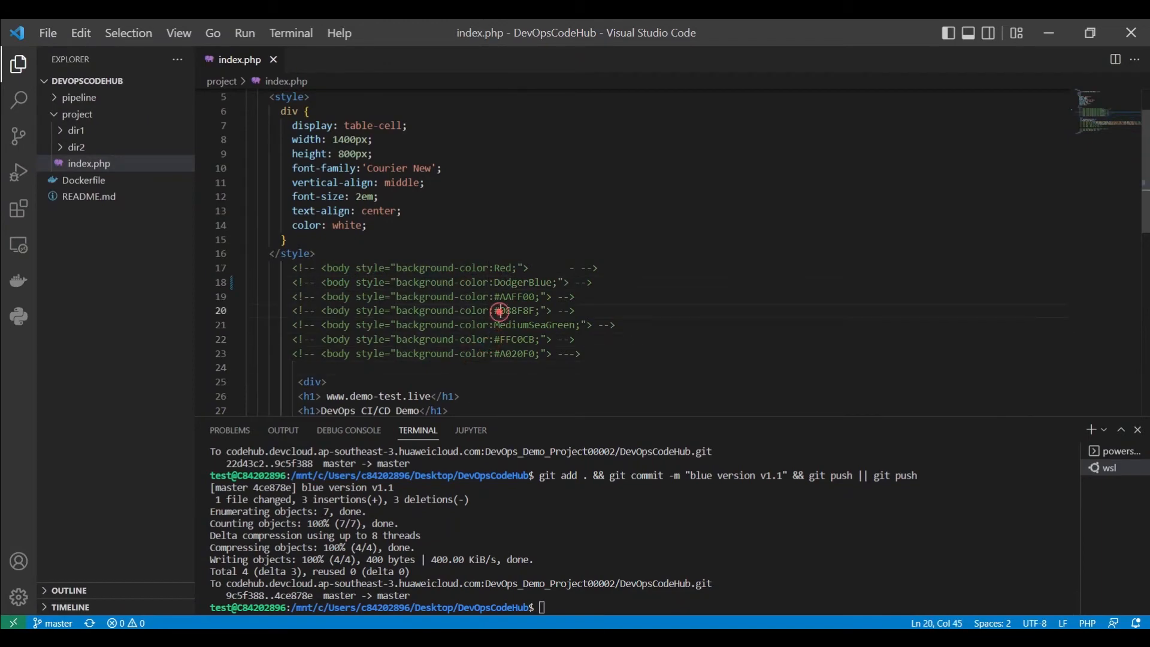
pyautogui.hotkey('ctrl', '/')
# Step: Change the version heading in index.php to "green test Version v1.2" and uncomment the "(Production under Observed)" heading
pyautogui.scroll(-3, 503, 325)
pyautogui.scroll(-3, 630, 252)
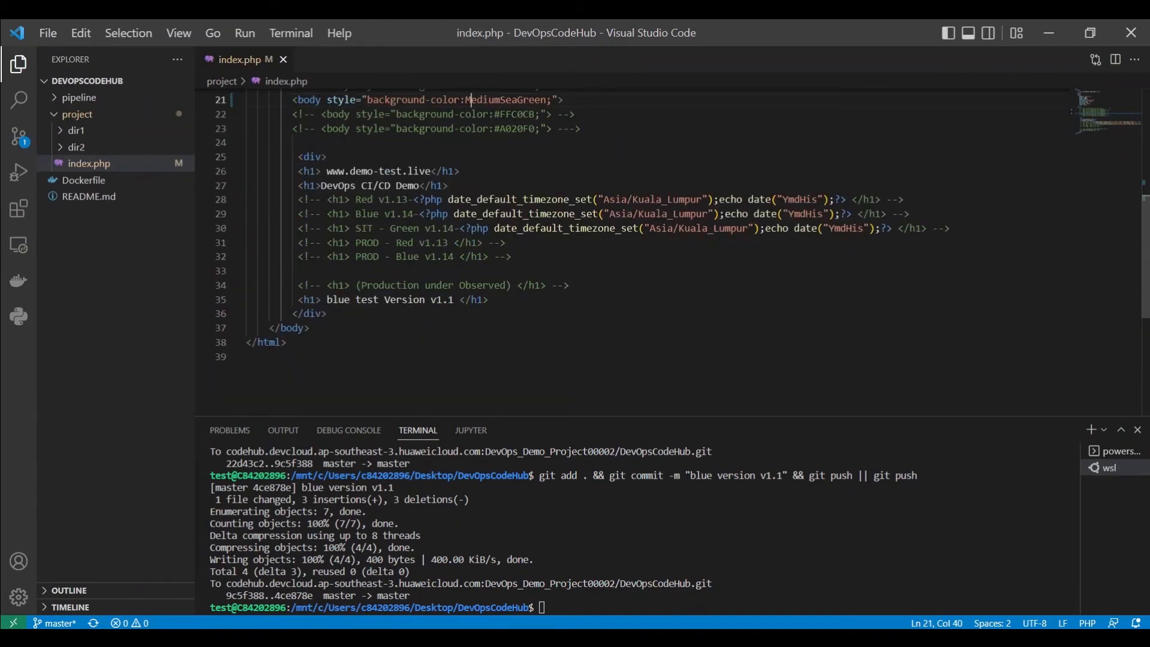
pyautogui.doubleClick(338, 298)
pyautogui.write('green')
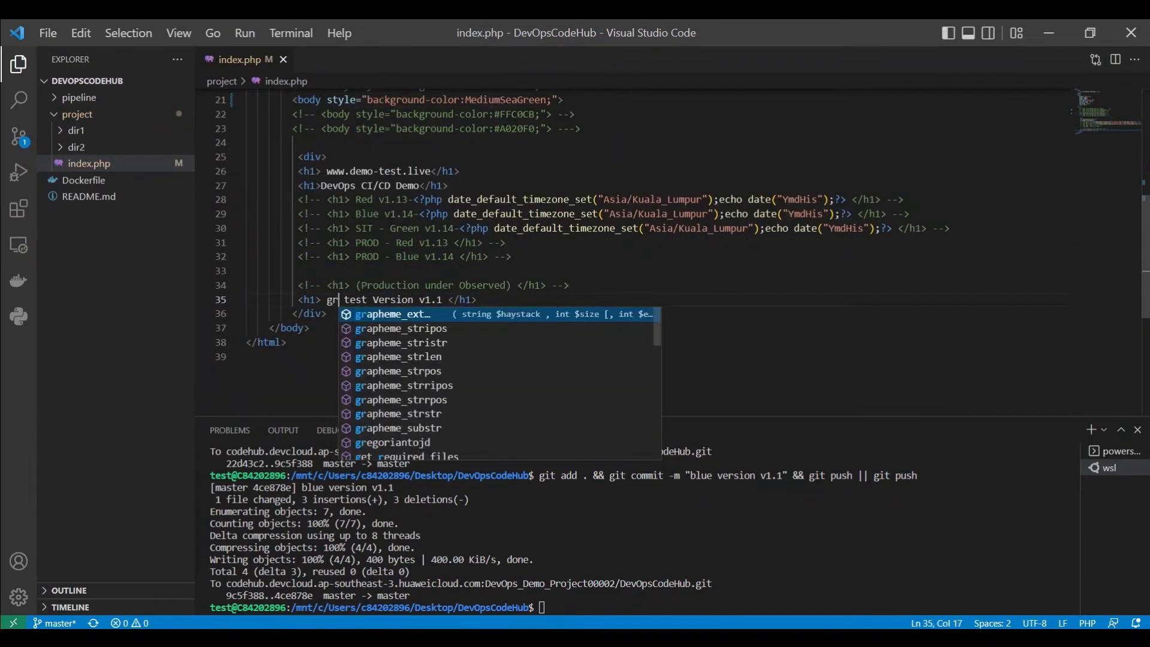
pyautogui.click(397, 285)
pyautogui.hotkey('ctrl', '/')
pyautogui.press('BackSpace')
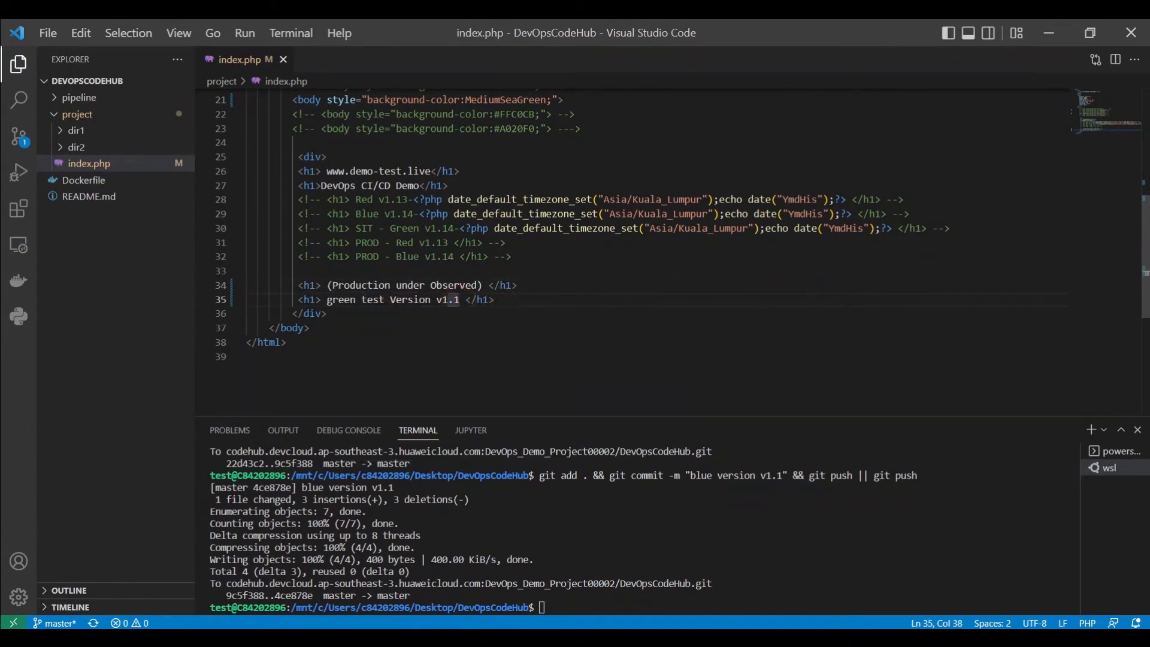
pyautogui.write('2')
pyautogui.click(484, 336)
pyautogui.press('Up')
# Step: Stage all changes, commit them with the message "green version v1.2" and push to the repository from the terminal
pyautogui.click(542, 607)
pyautogui.press('Up')
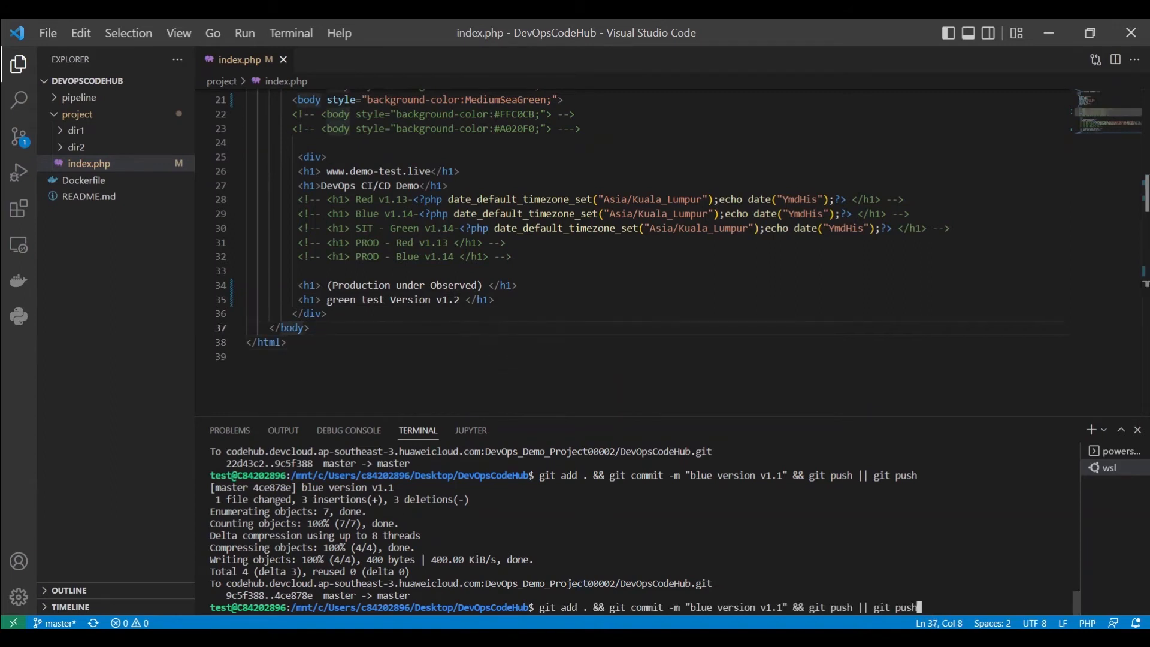
pyautogui.press('BackSpace')
pyautogui.write('2')
pyautogui.press('Left')
pyautogui.press('Left')
pyautogui.press('Left')
pyautogui.press('Left')
pyautogui.press('Left')
pyautogui.press('BackSpace')
pyautogui.press('BackSpace')
pyautogui.press('BackSpace')
pyautogui.press('BackSpace')
pyautogui.write('grr')
pyautogui.press('BackSpace')
pyautogui.write('een')
pyautogui.press('Return')
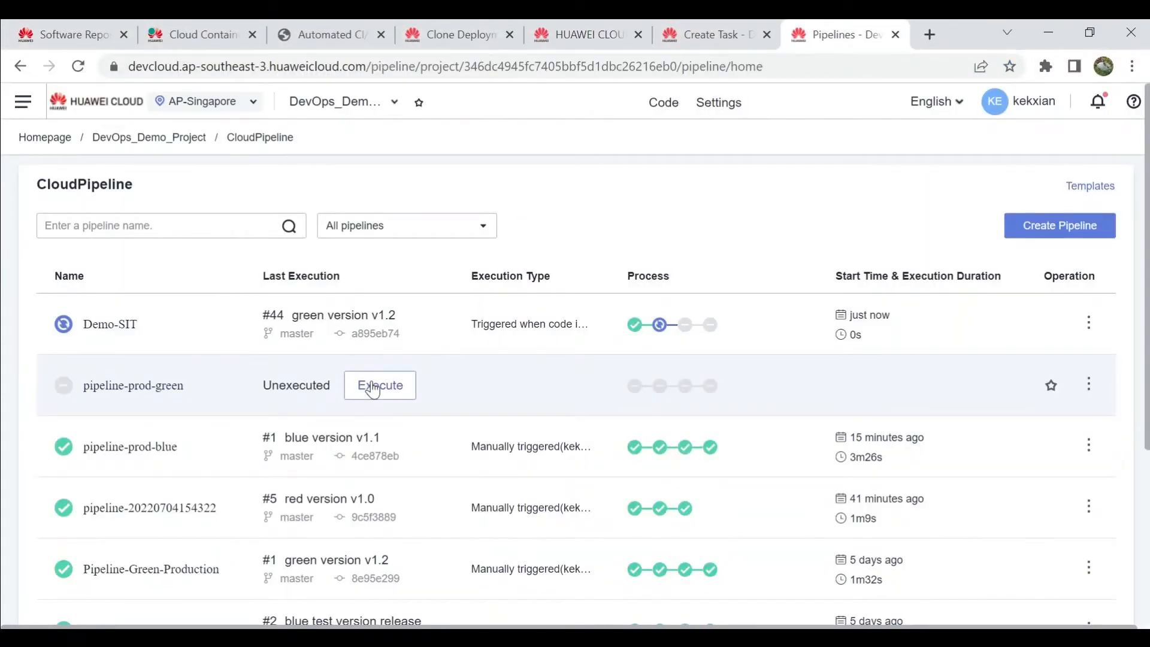
# Step: Switch to CloudPipeline in the browser and execute pipeline-prod-green on the master branch with buildVersion v1.2
pyautogui.click(374, 387)
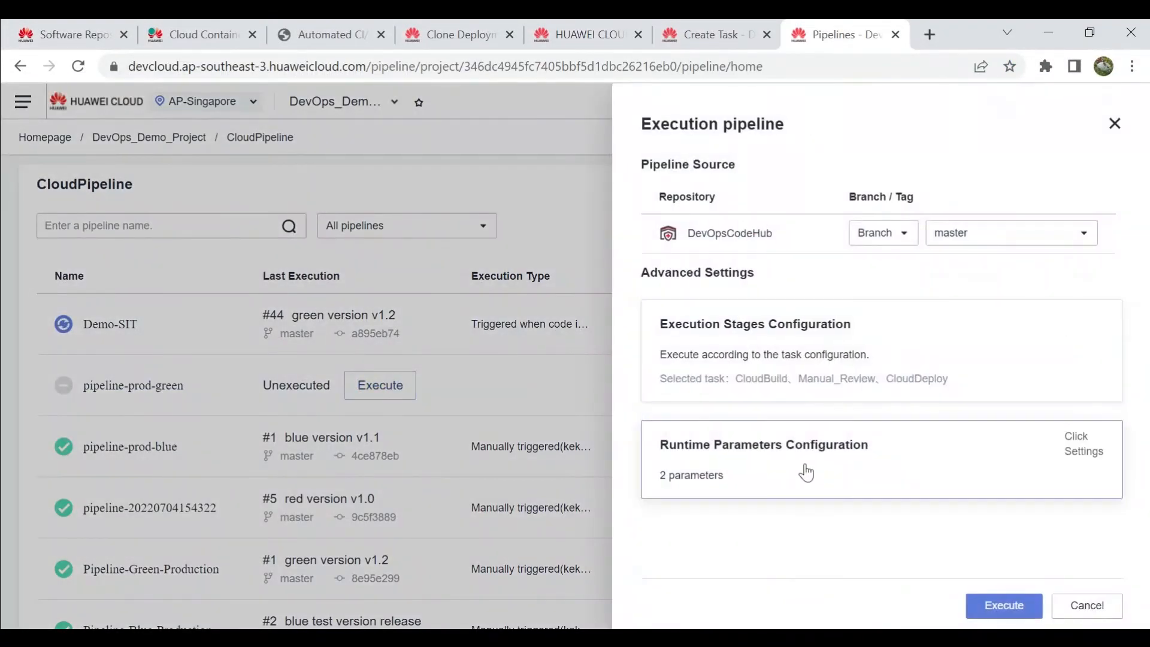
pyautogui.click(806, 473)
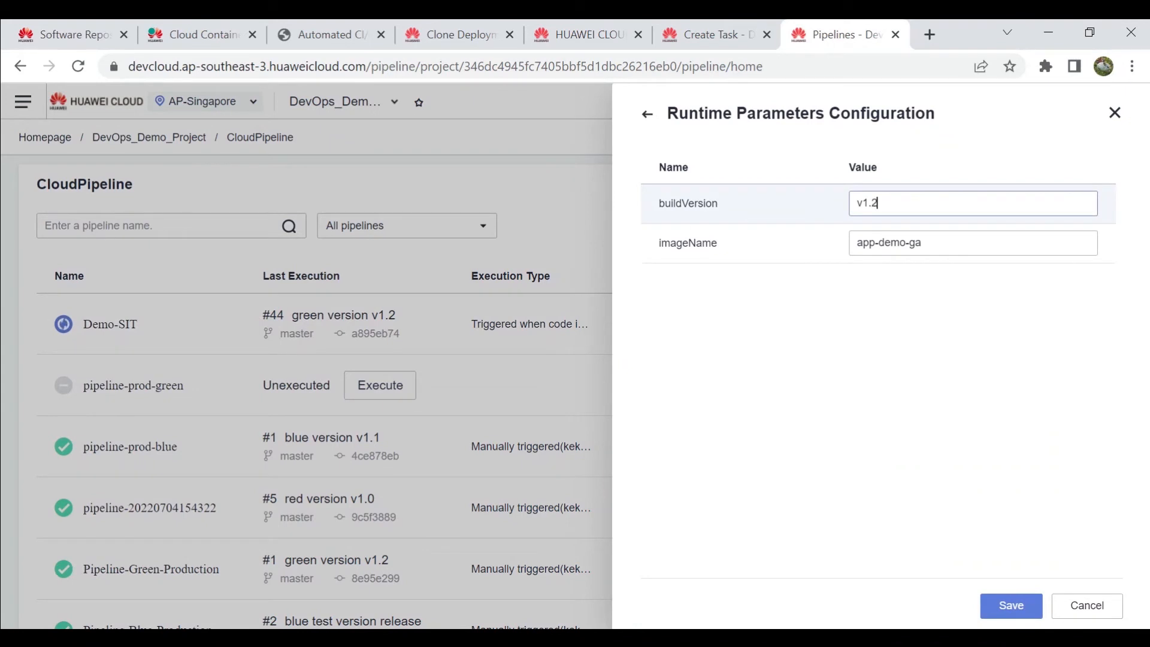
pyautogui.click(1009, 605)
pyautogui.click(1005, 605)
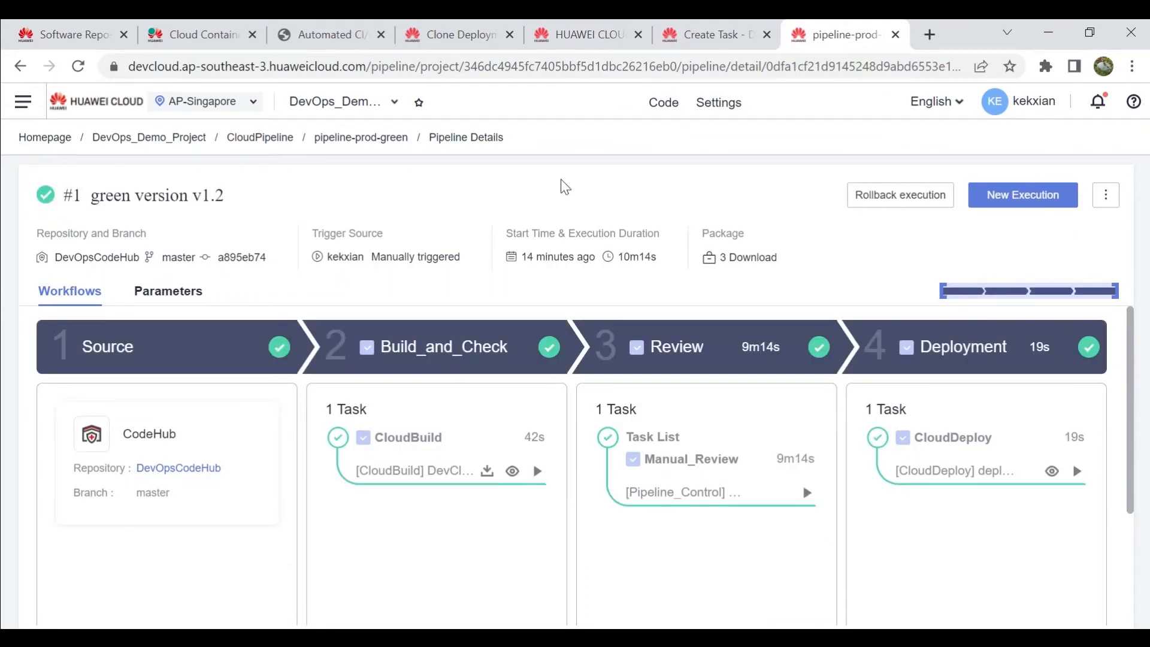
# Step: Refresh the Cloud Container Engine deployments list and widen the Name column to read the full workload names
pyautogui.click(188, 27)
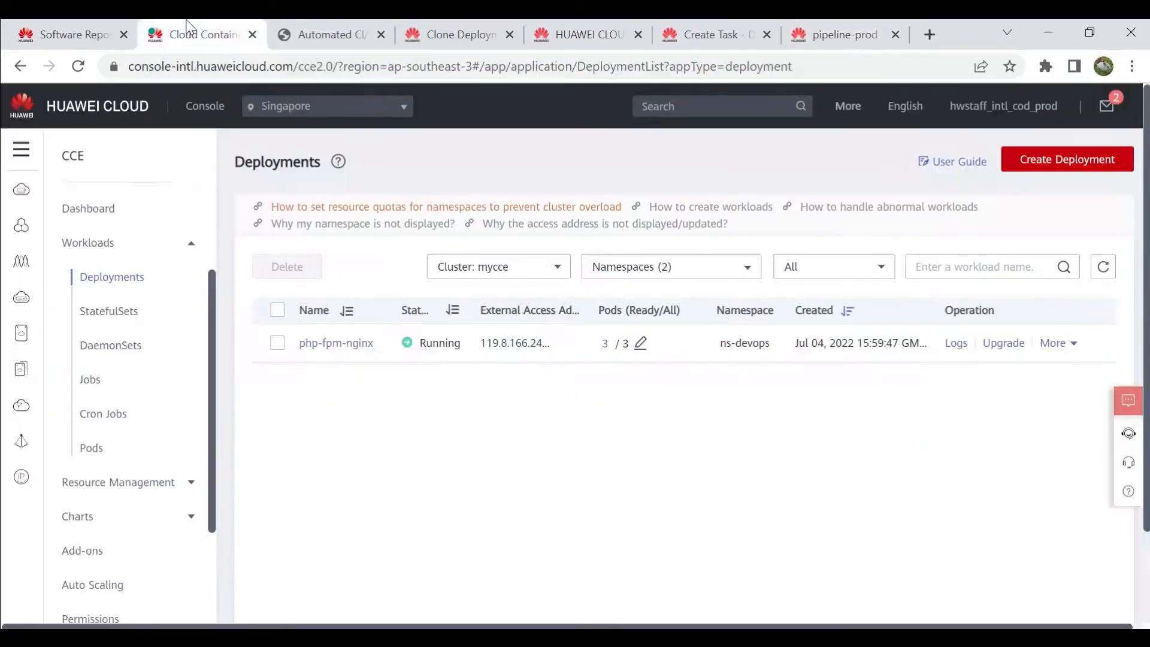
pyautogui.click(1104, 266)
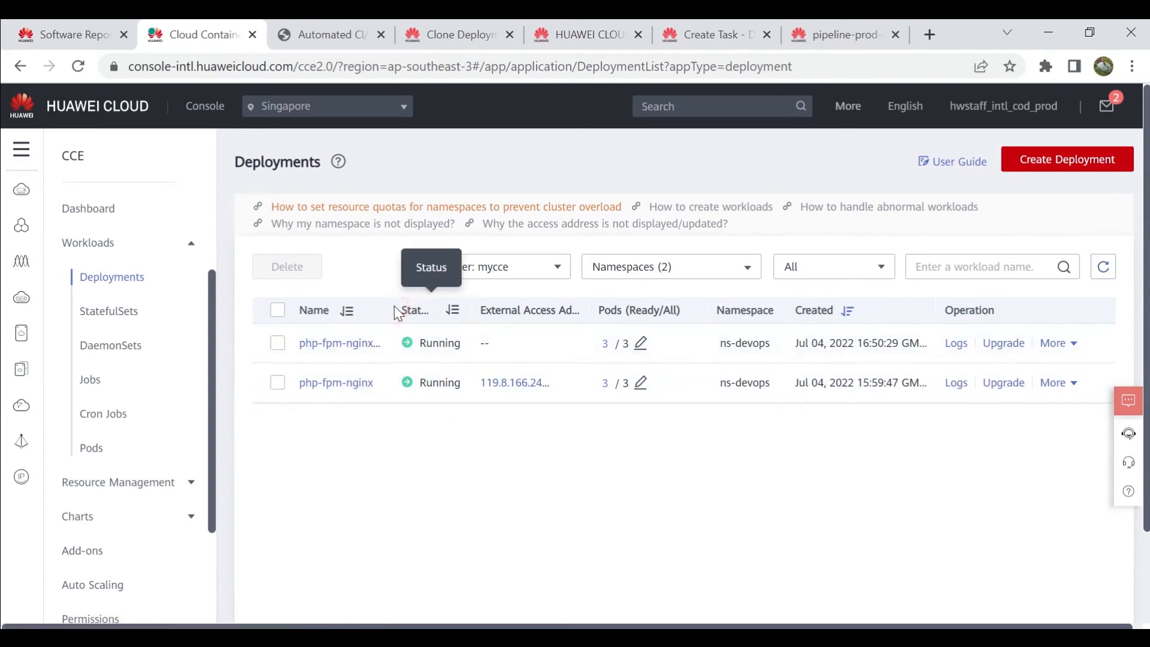
pyautogui.moveTo(392, 307); pyautogui.dragTo(437, 316)
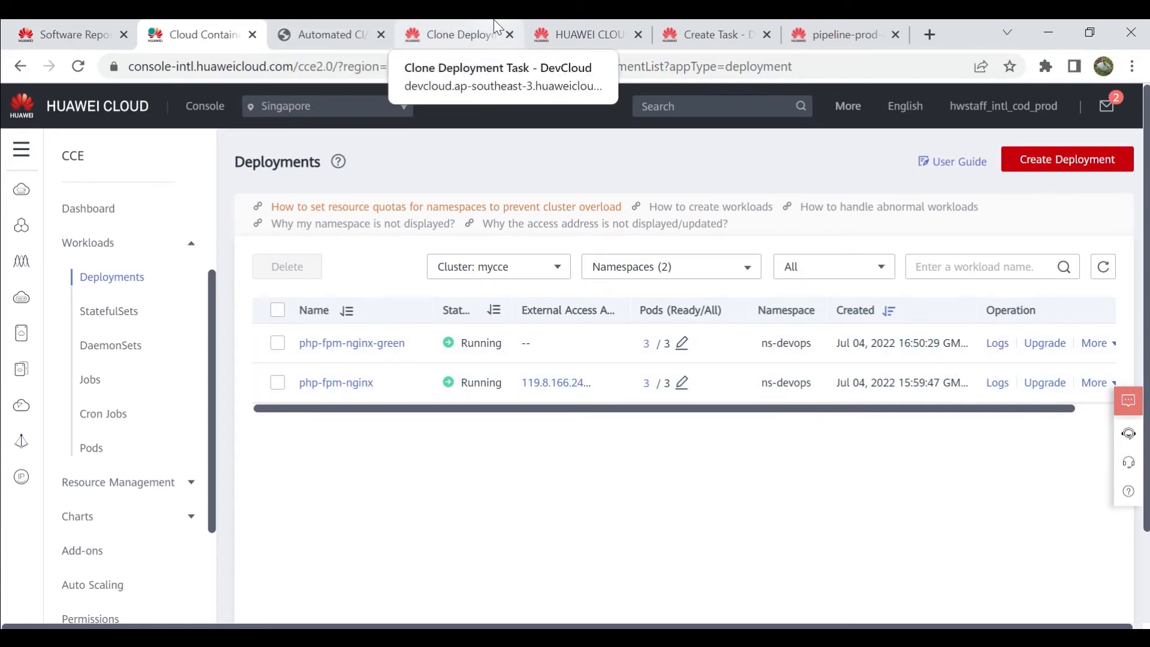
# Step: Switch to CloudDeploy, execute the deployment-bluegreen-switch task and open the execution's deployment details
pyautogui.click(461, 35)
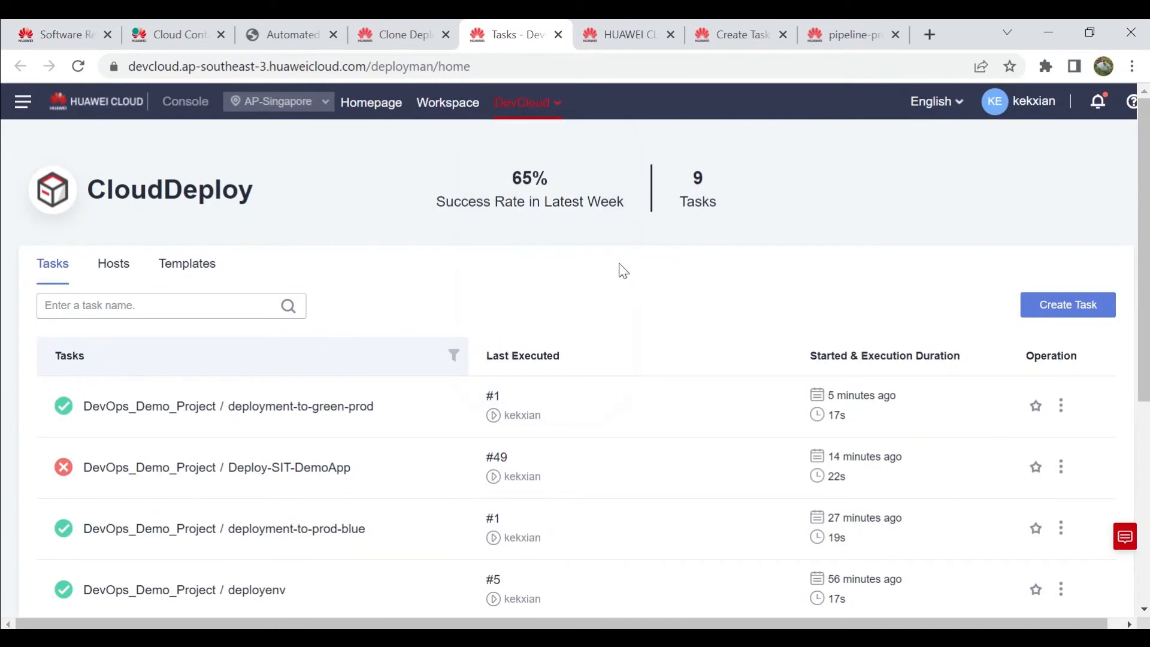
pyautogui.scroll(-6, 559, 259)
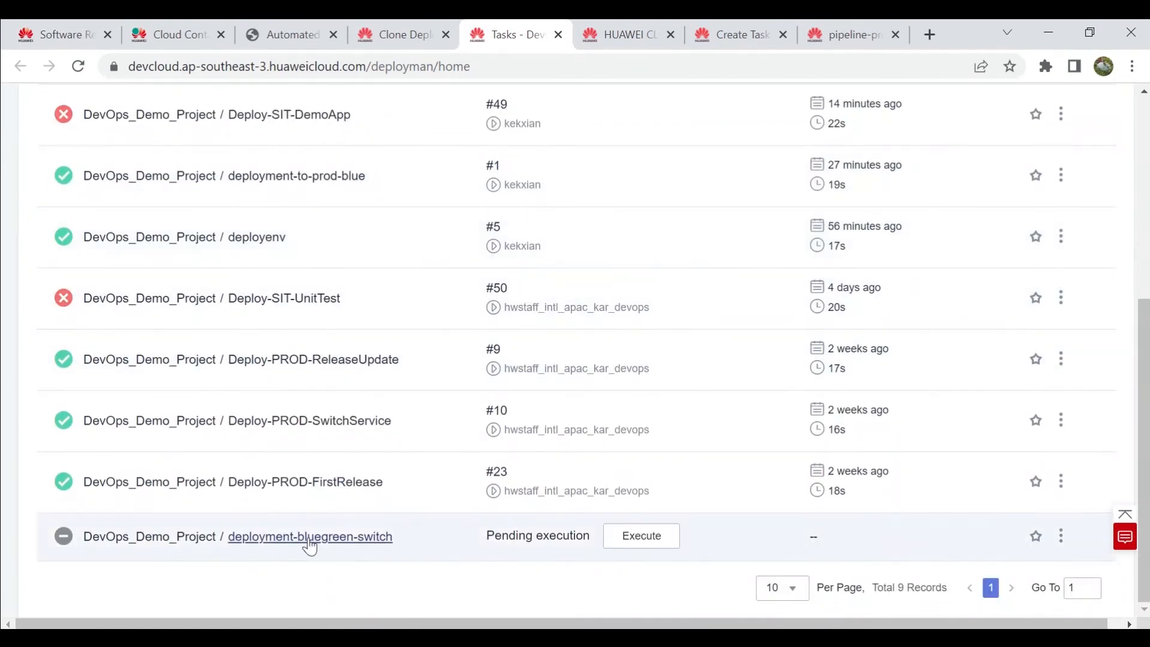
pyautogui.click(625, 548)
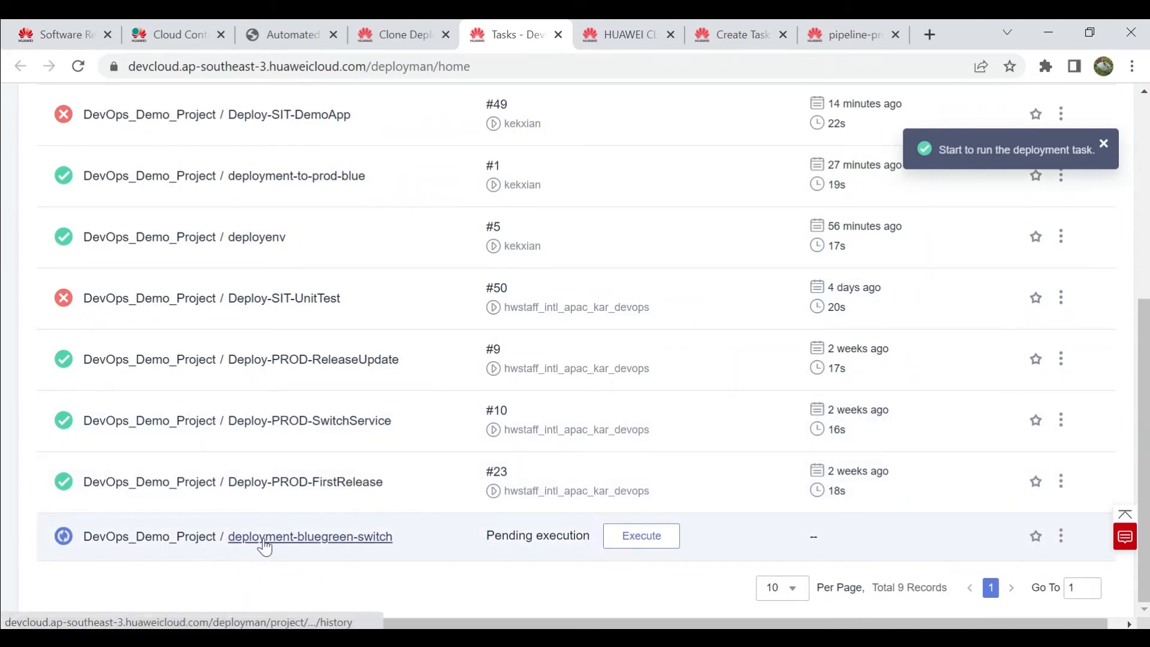
pyautogui.click(266, 548)
pyautogui.click(379, 270)
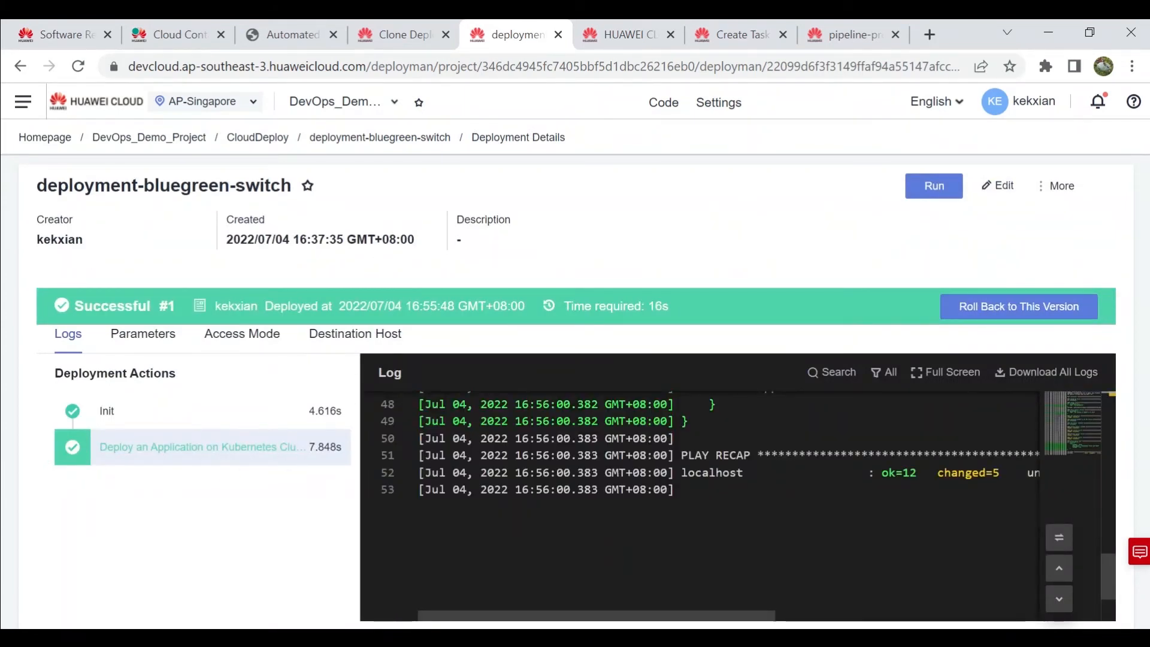
# Step: Refresh the Cloud Container Engine deployments list and view the website at the external access address of php-fpm-nginx-green
pyautogui.click(184, 30)
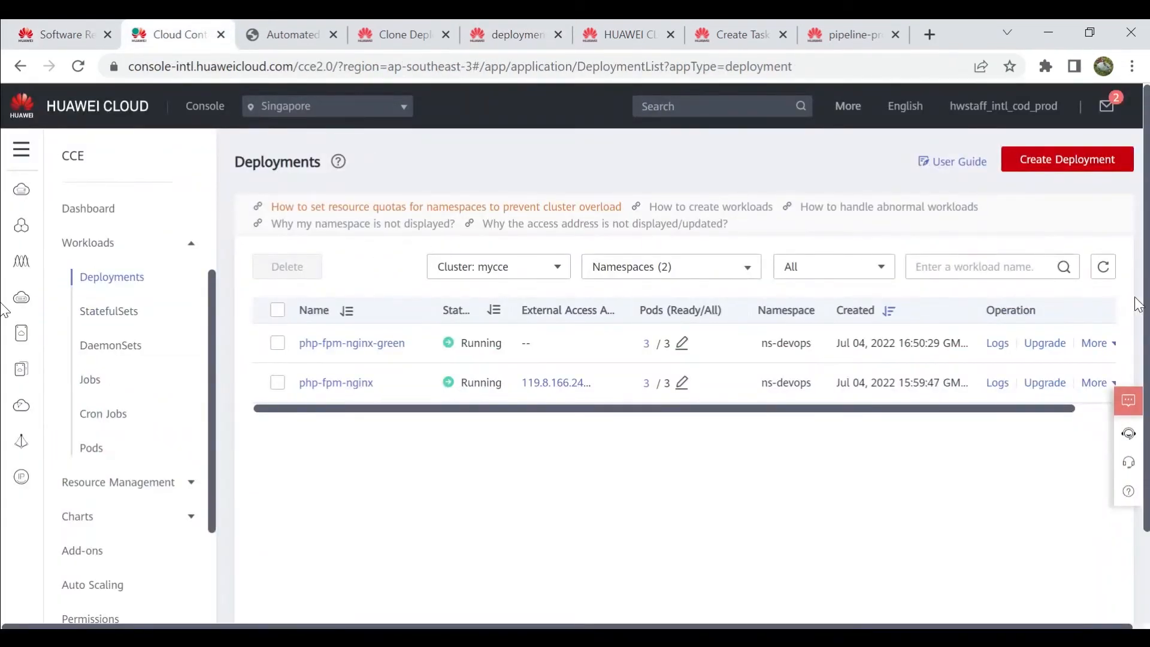
pyautogui.click(1104, 267)
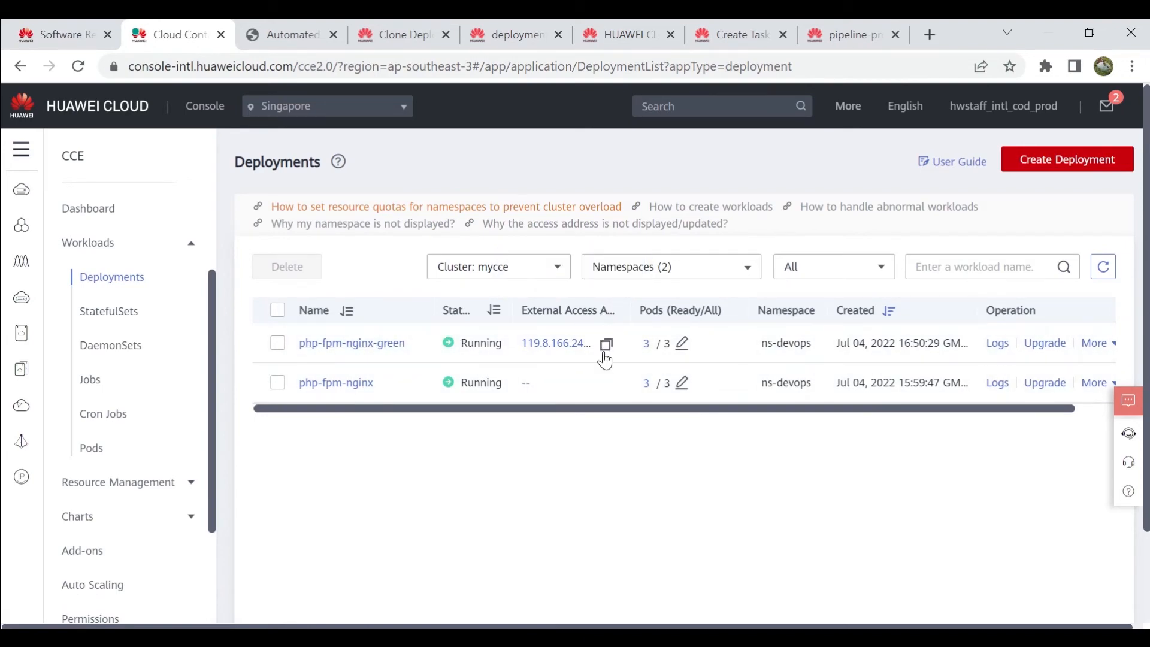
pyautogui.click(551, 344)
pyautogui.scroll(-1, 114, 119)
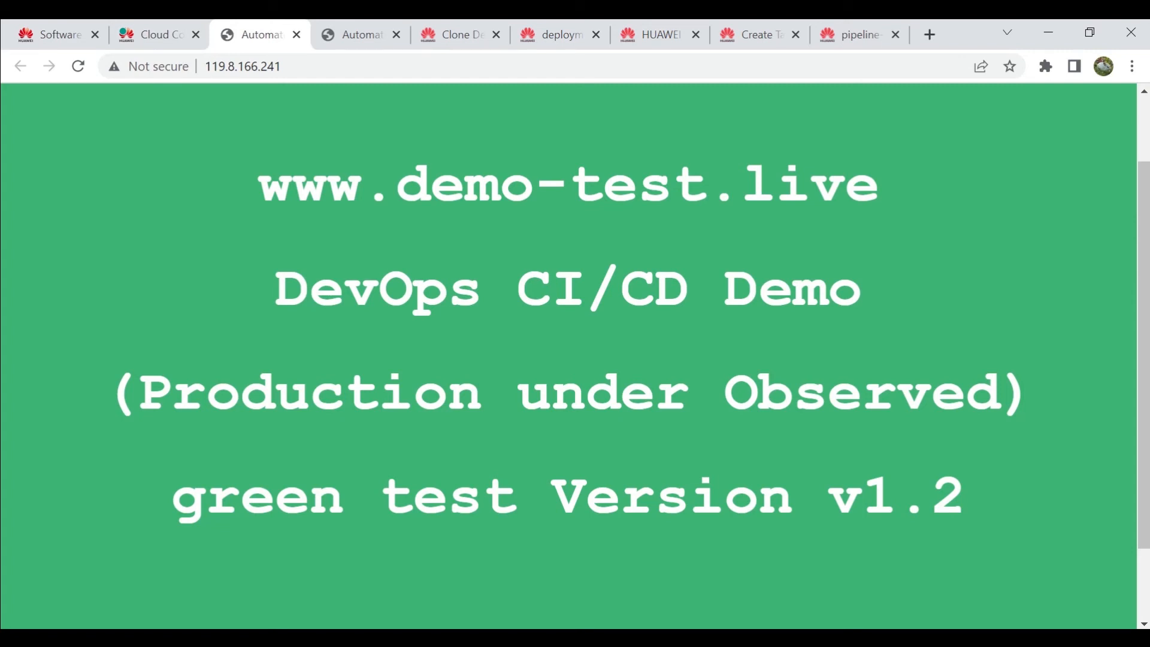
# Step: Return to DevCloud, find the deployment-bluegreen-switch task in the CloudDeploy task list and open it for editing
pyautogui.click(151, 24)
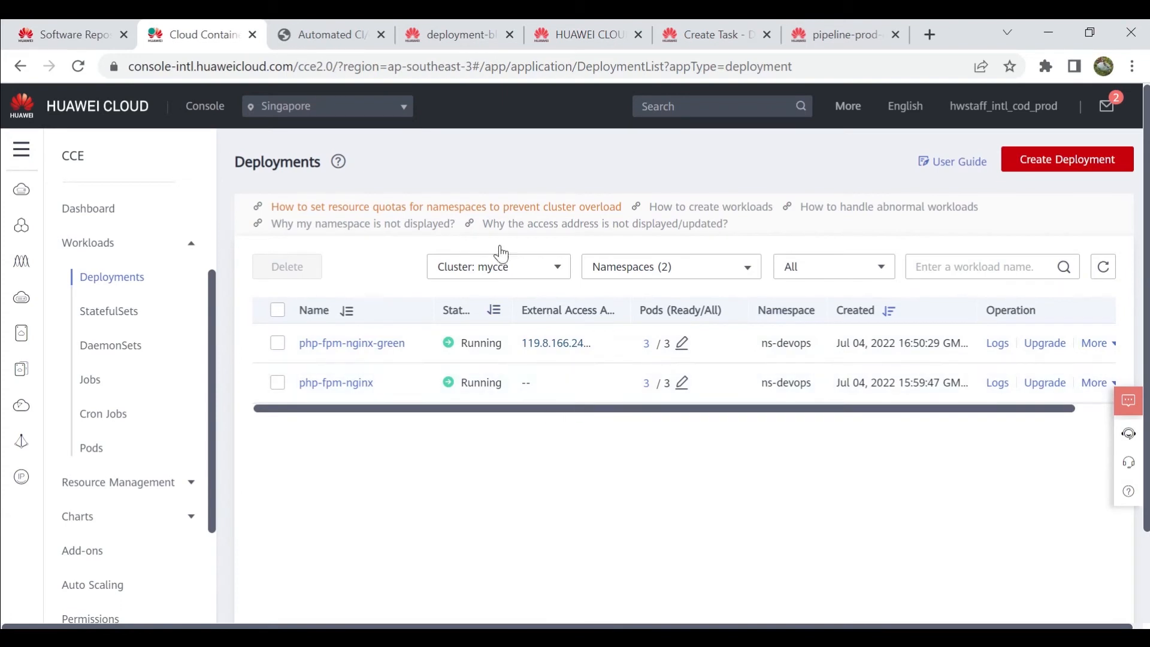
pyautogui.click(584, 30)
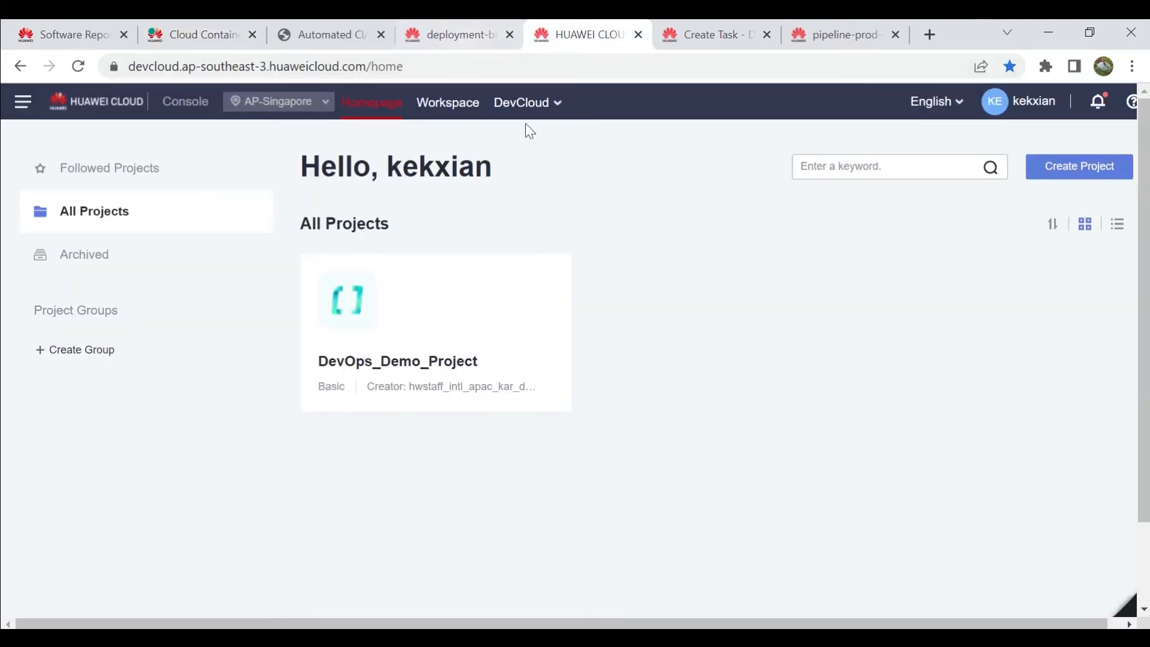
pyautogui.moveTo(528, 103)
pyautogui.click(559, 254)
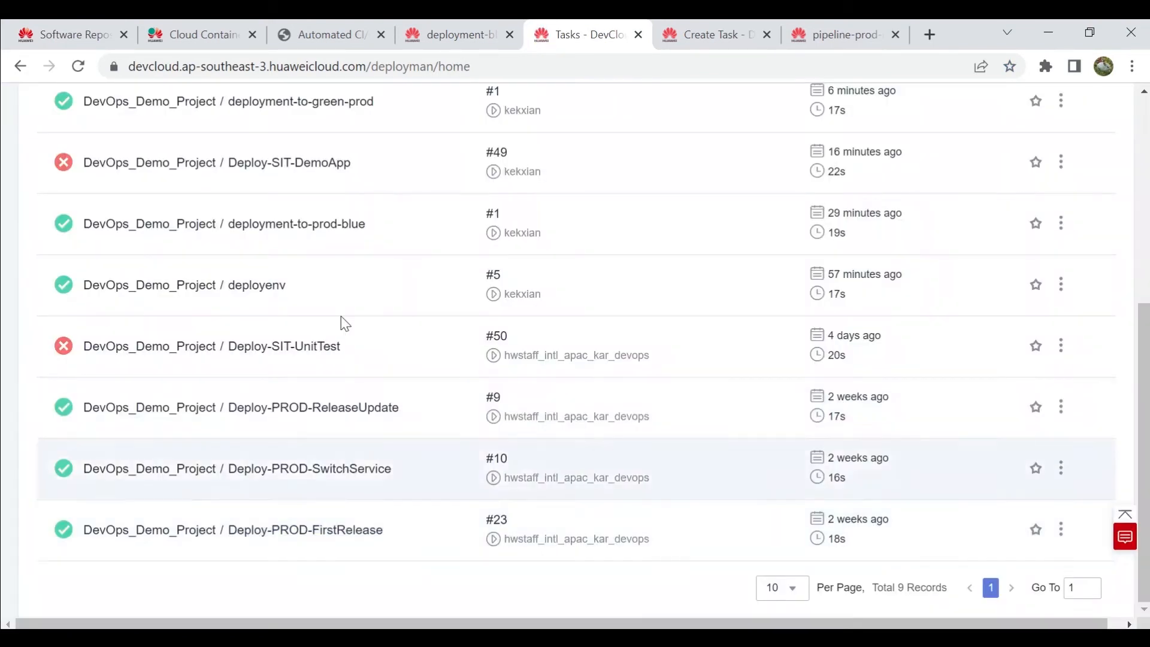
pyautogui.scroll(1, 342, 321)
pyautogui.scroll(-1, 306, 446)
pyautogui.scroll(2, 295, 445)
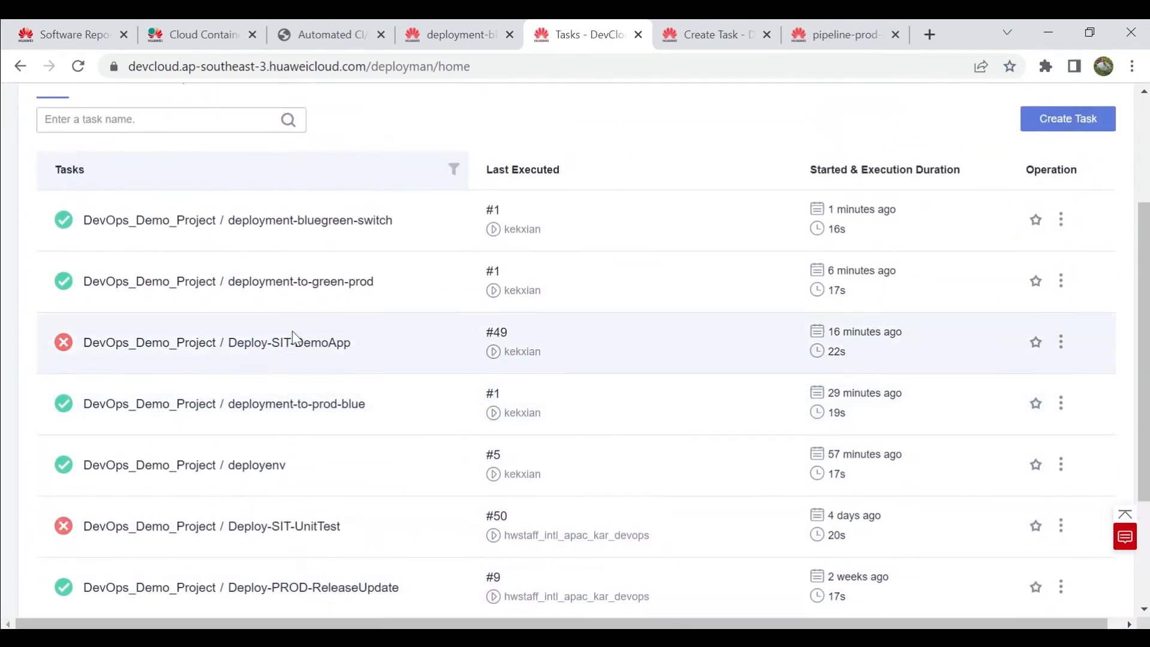
pyautogui.click(313, 221)
pyautogui.click(923, 202)
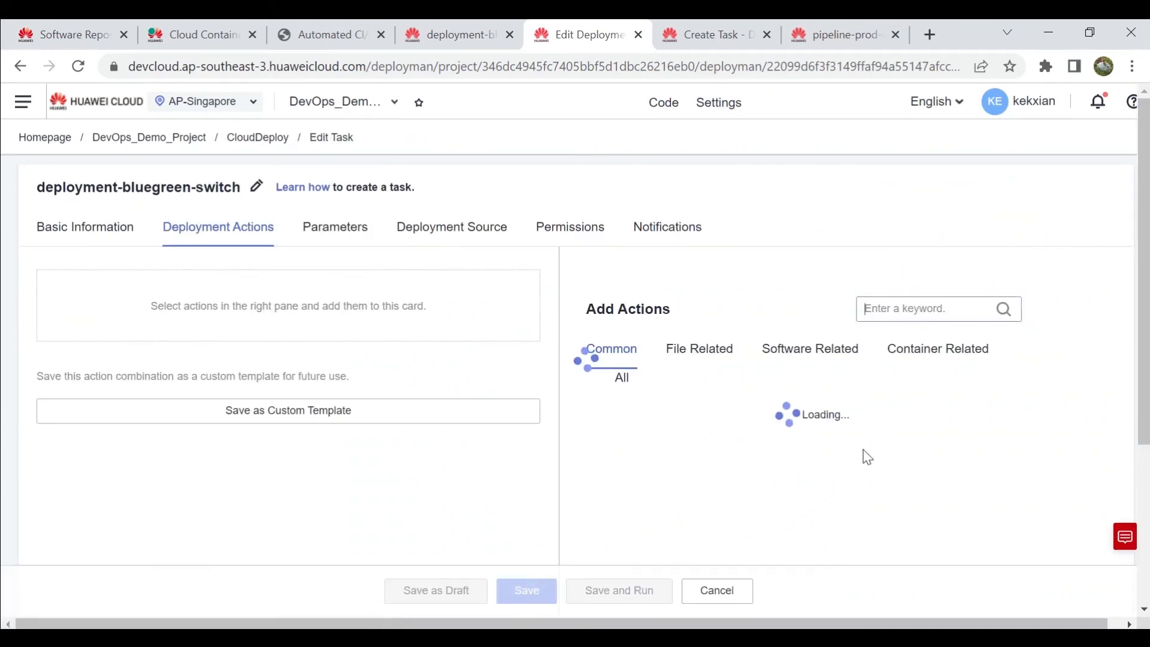
# Step: Change the app selector in the kubectl patch command parameters to "php-fpm-nginx", then save and run the task
pyautogui.scroll(-4, 851, 449)
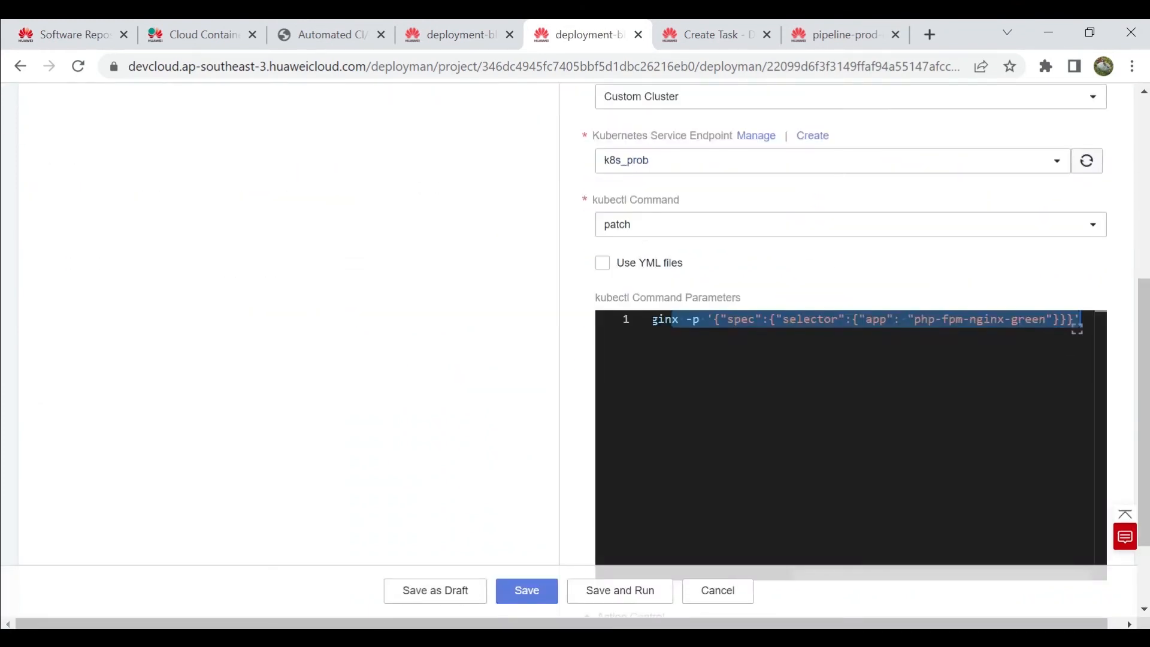
pyautogui.click(1032, 320)
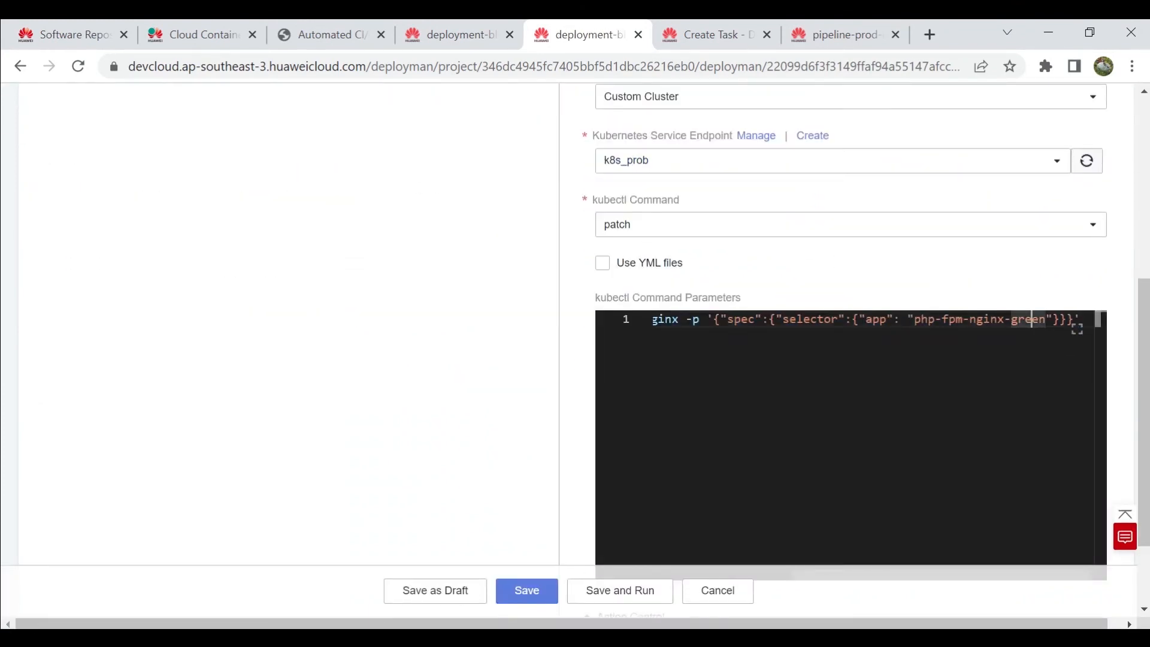
pyautogui.press('BackSpace')
pyautogui.press('BackSpace')
pyautogui.press('BackSpace')
pyautogui.press('BackSpace')
pyautogui.press('BackSpace')
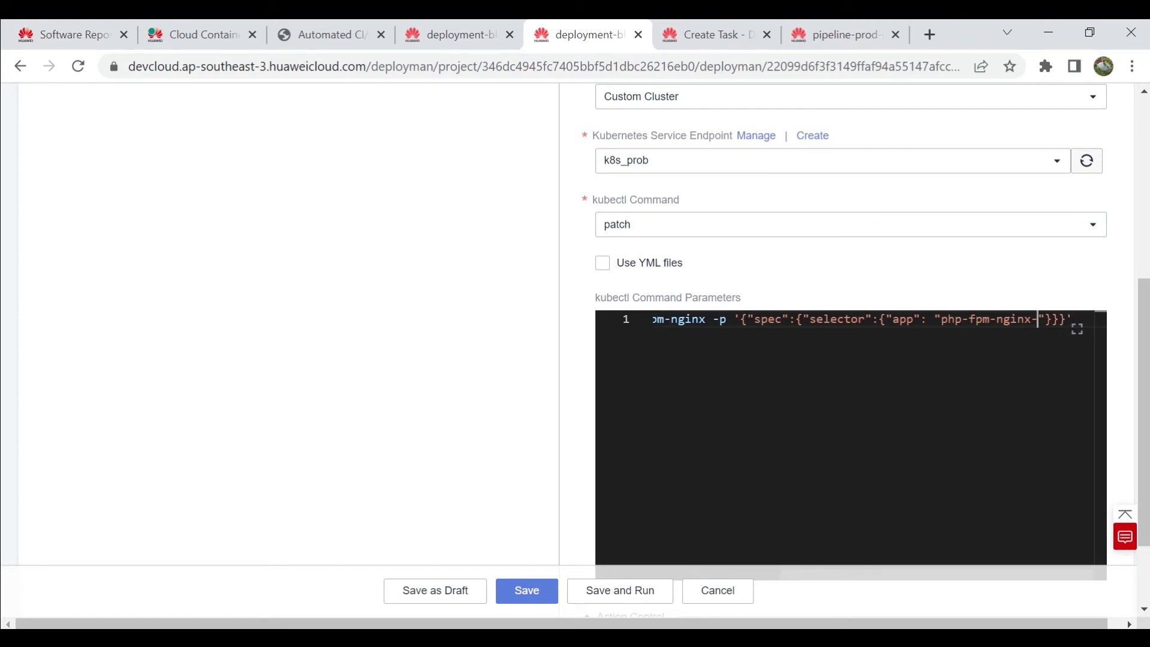
pyautogui.press('BackSpace')
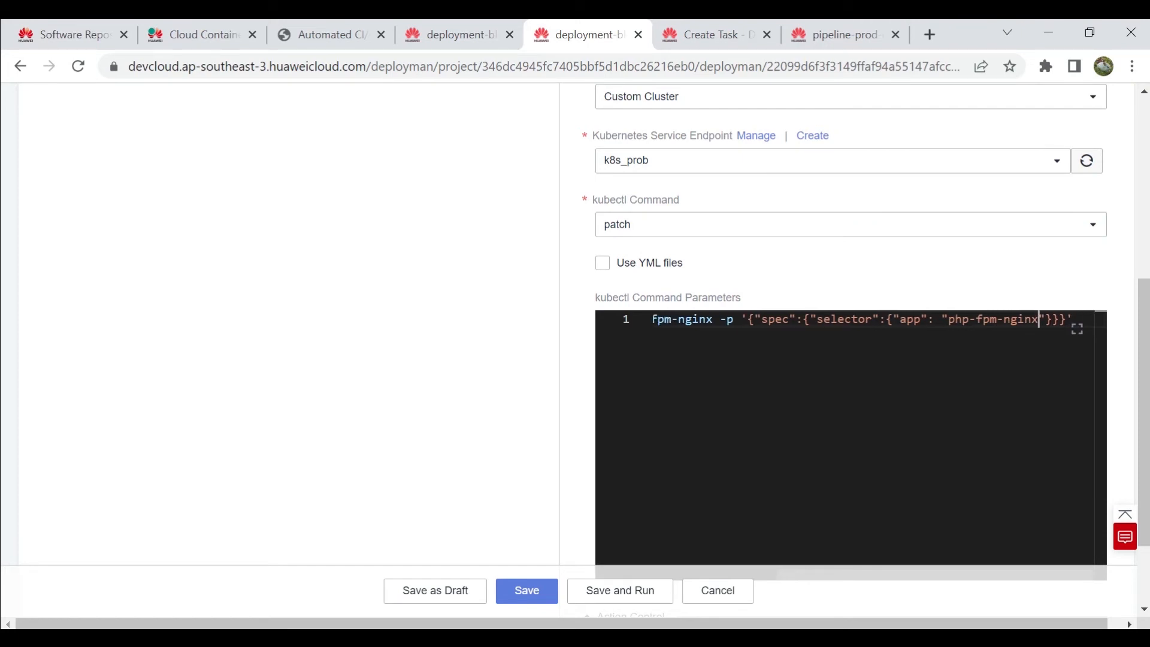
pyautogui.click(611, 596)
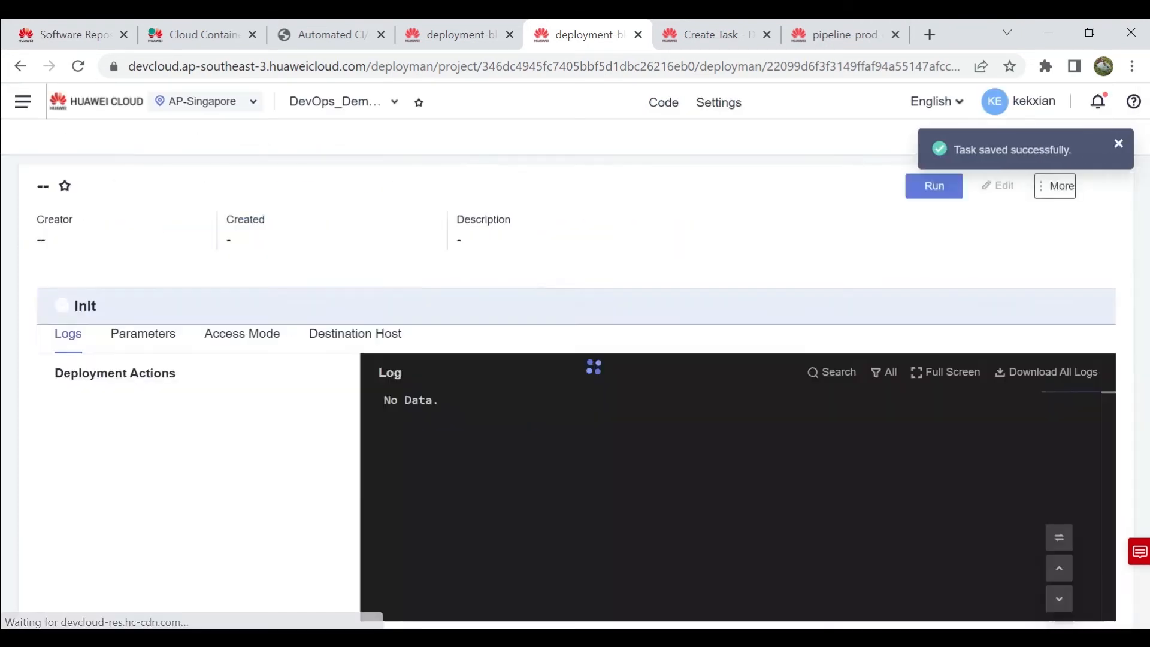